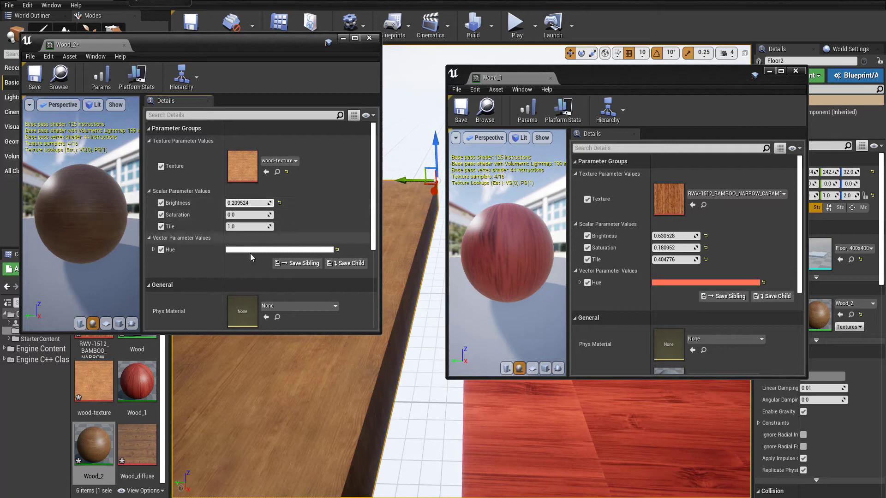
Give Wood_2 a salmon pink Hue, then raise Wood_1's Brightness and Tile values
{"action": "left_click", "coordinate": [250, 249]}
{"action": "left_click_drag", "start_coordinate": [329, 292], "coordinate": [341, 321]}
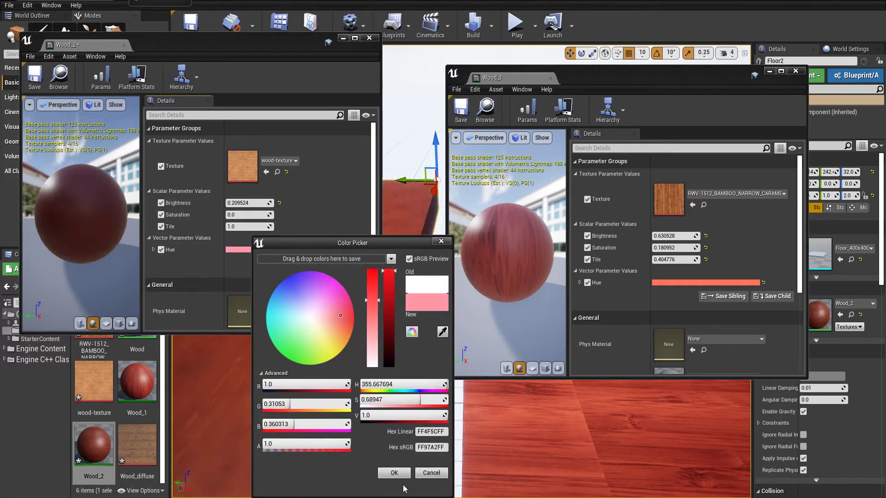
{"action": "left_click", "coordinate": [393, 472]}
{"action": "mouse_move", "coordinate": [673, 236]}
{"action": "left_mouse_down"}
{"action": "mouse_move", "coordinate": [691, 236]}
{"action": "mouse_move", "coordinate": [675, 236]}
{"action": "mouse_move", "coordinate": [687, 260]}
{"action": "mouse_move", "coordinate": [701, 259]}
{"action": "left_mouse_up"}
{"action": "left_click_drag", "start_coordinate": [599, 77], "coordinate": [594, 28]}
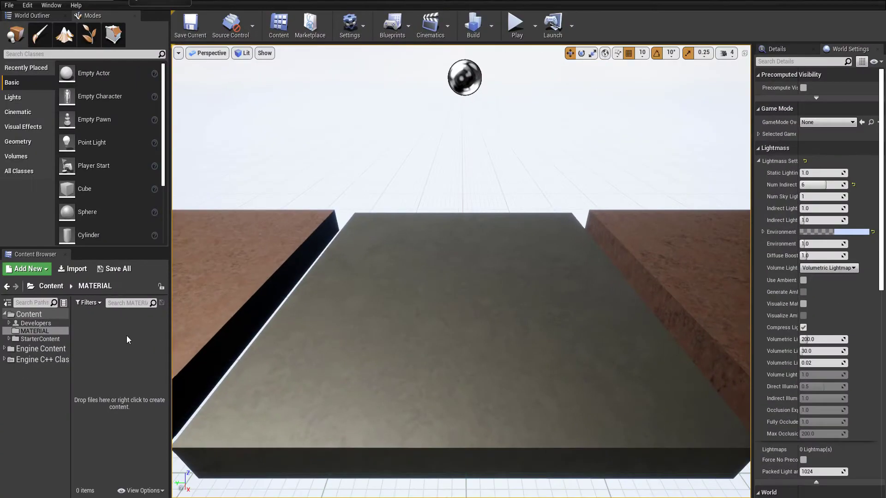
Create a material named Wood and a Wood_1 instance of it
{"action": "type", "text": "Wood"}
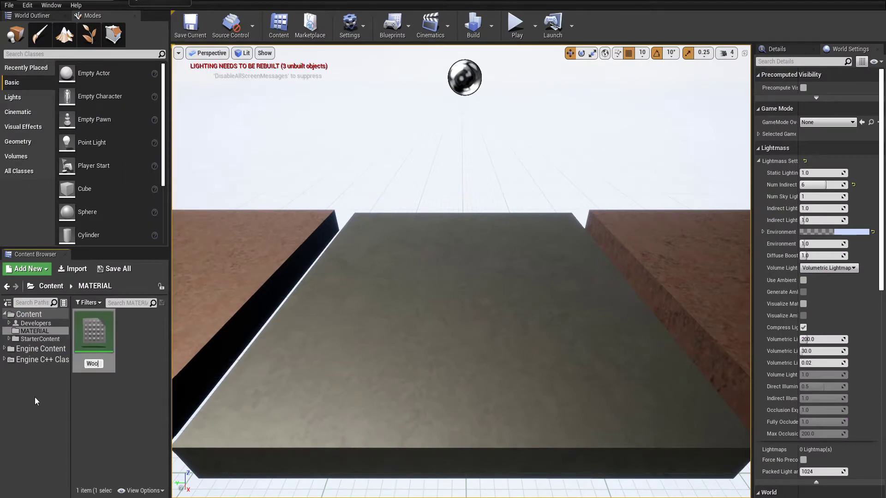
{"action": "key", "text": "Return"}
{"action": "double_click", "coordinate": [90, 330]}
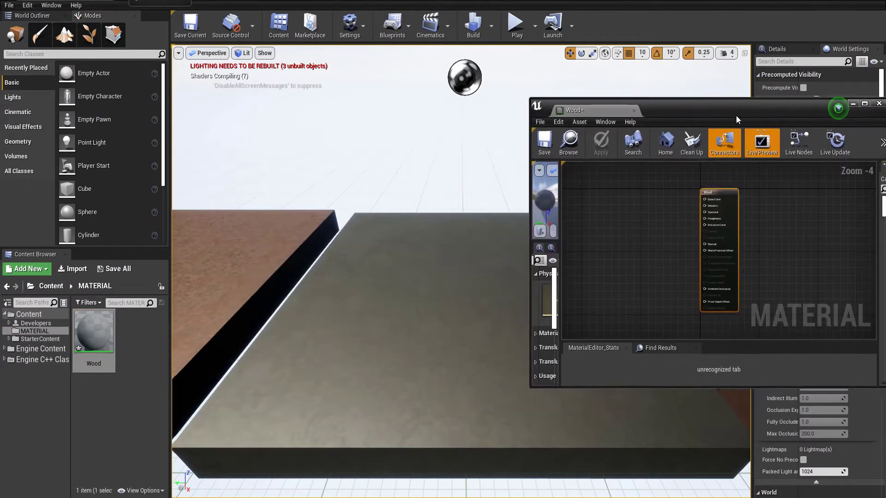
{"action": "left_click_drag", "start_coordinate": [735, 119], "coordinate": [726, 118]}
{"action": "right_click", "coordinate": [99, 348]}
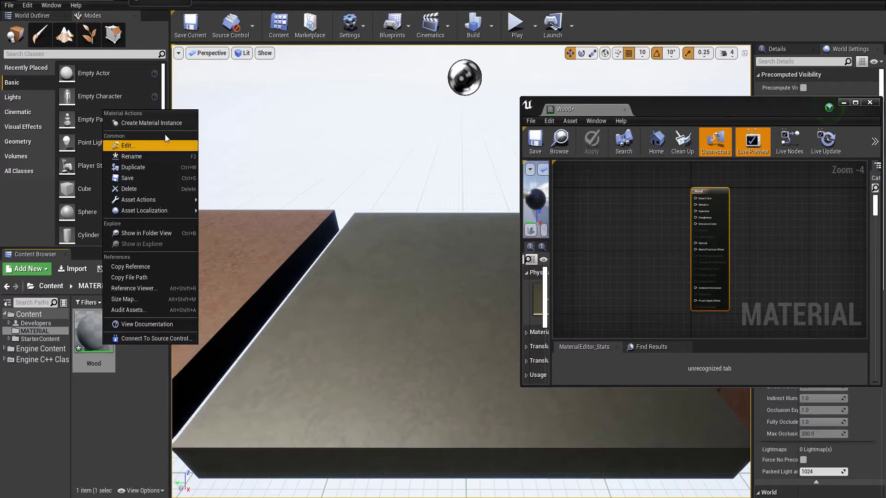
{"action": "left_click", "coordinate": [138, 125]}
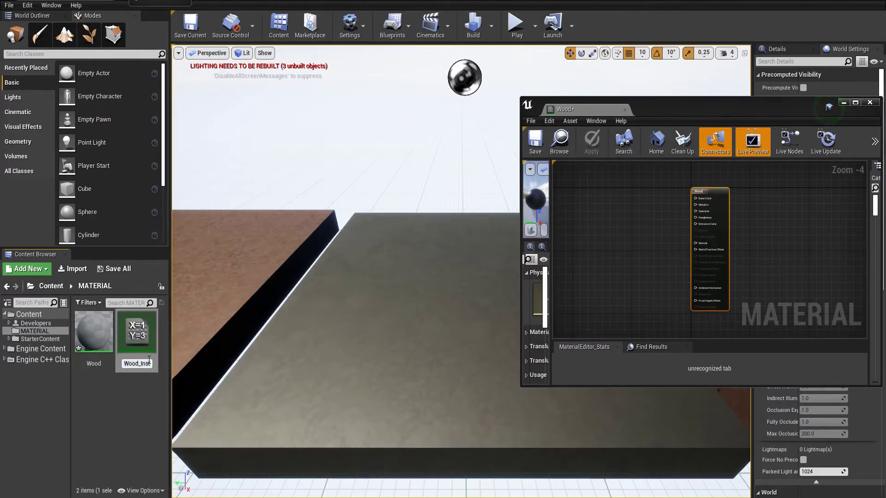
{"action": "type", "text": "1"}
{"action": "key", "text": "Return"}
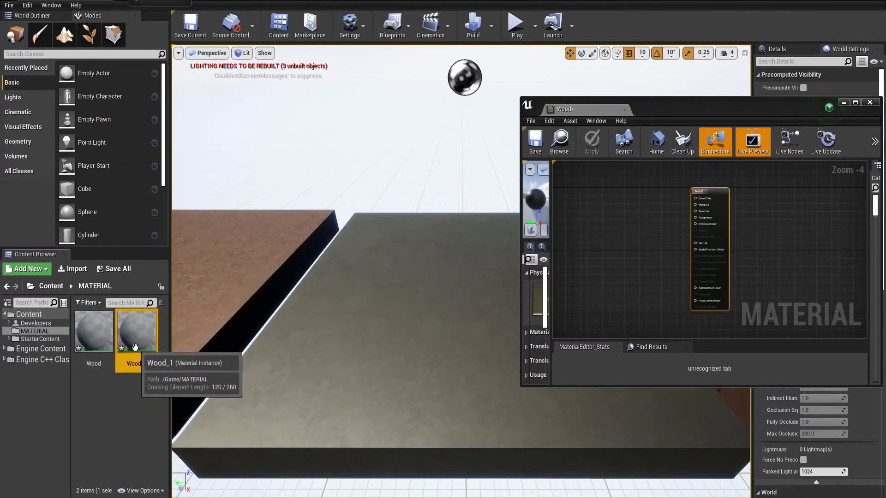
Open Wood_1 beside the Wood editor and apply Wood_1 to the floor mesh
{"action": "double_click", "coordinate": [136, 332]}
{"action": "left_click_drag", "start_coordinate": [545, 103], "coordinate": [85, 99]}
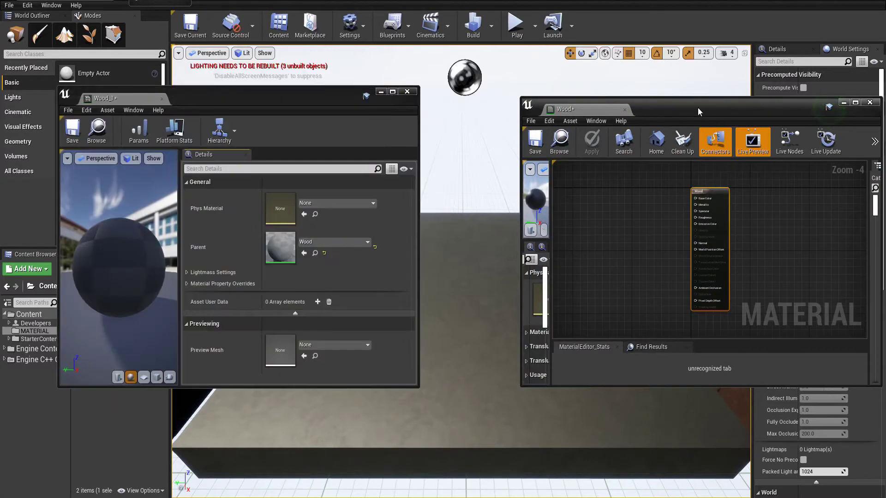
{"action": "left_click_drag", "start_coordinate": [697, 107], "coordinate": [672, 101]}
{"action": "left_click_drag", "start_coordinate": [334, 102], "coordinate": [377, 52]}
{"action": "left_click_drag", "start_coordinate": [137, 344], "coordinate": [455, 418]}
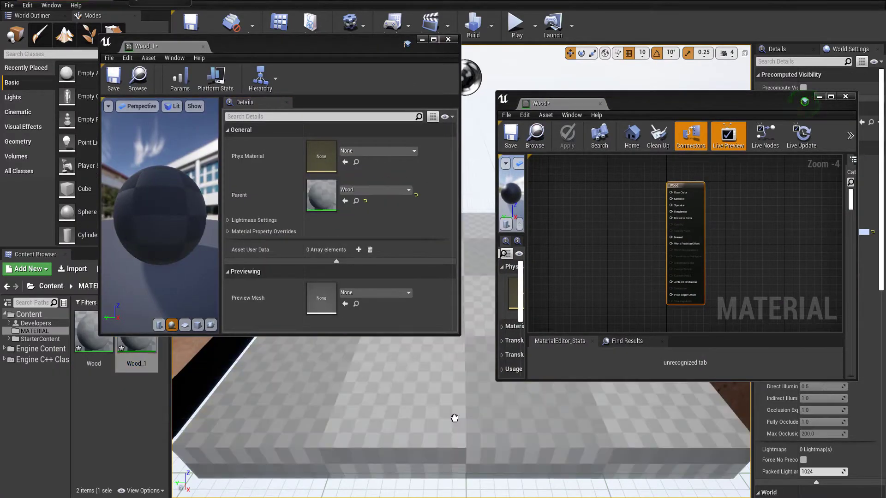
Add the bamboo wood texture as a Texture Sample in the Wood graph
{"action": "left_click_drag", "start_coordinate": [364, 47], "coordinate": [262, 54]}
{"action": "scroll", "coordinate": [604, 215], "scroll_direction": "up", "scroll_amount": 3}
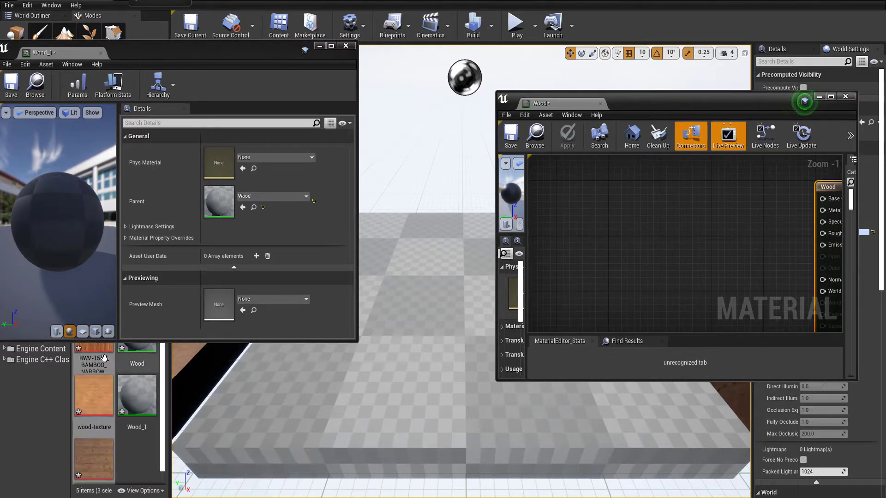
{"action": "left_click", "coordinate": [164, 445]}
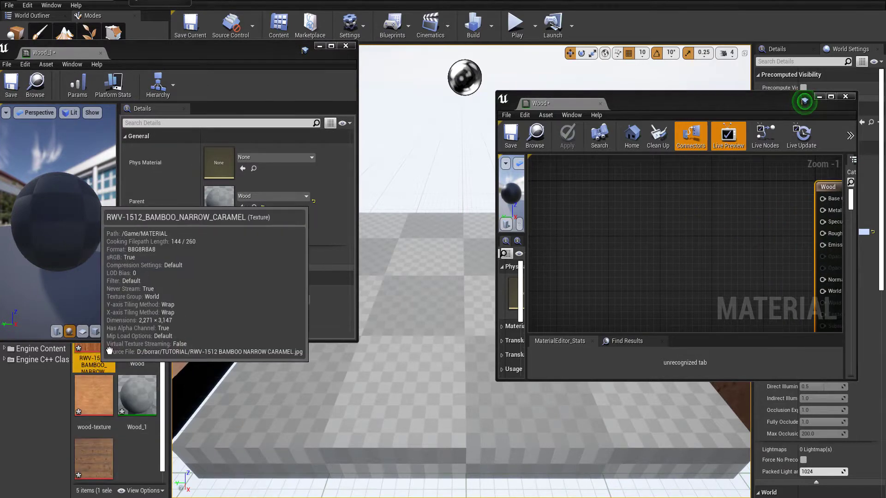
{"action": "left_click_drag", "start_coordinate": [93, 357], "coordinate": [605, 233]}
Add a TextureCoordinate node and a Multiply node to the Wood graph
{"action": "right_click", "coordinate": [589, 279]}
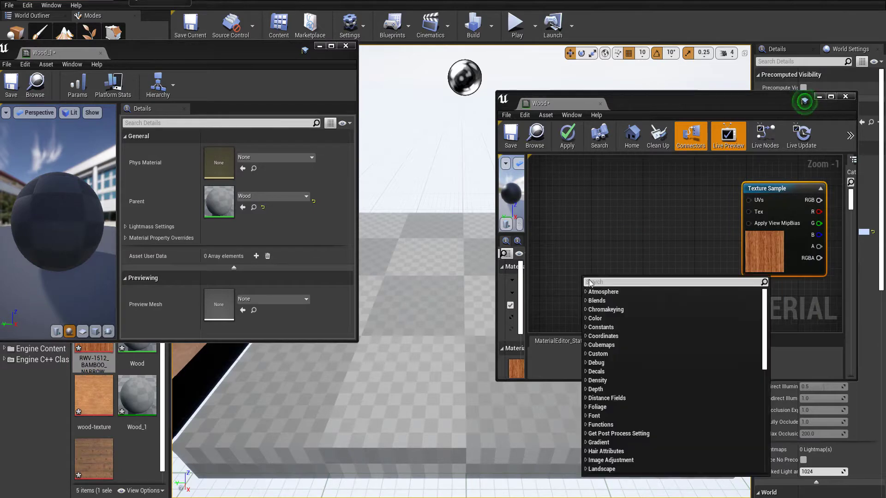
{"action": "type", "text": "coor"}
{"action": "left_click", "coordinate": [636, 385]}
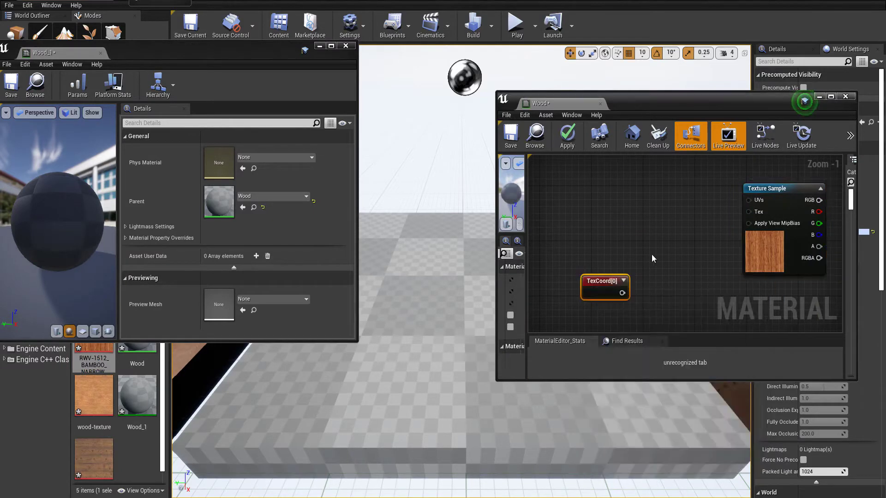
{"action": "scroll", "coordinate": [613, 277], "scroll_direction": "down", "scroll_amount": 2}
{"action": "right_click", "coordinate": [623, 284]}
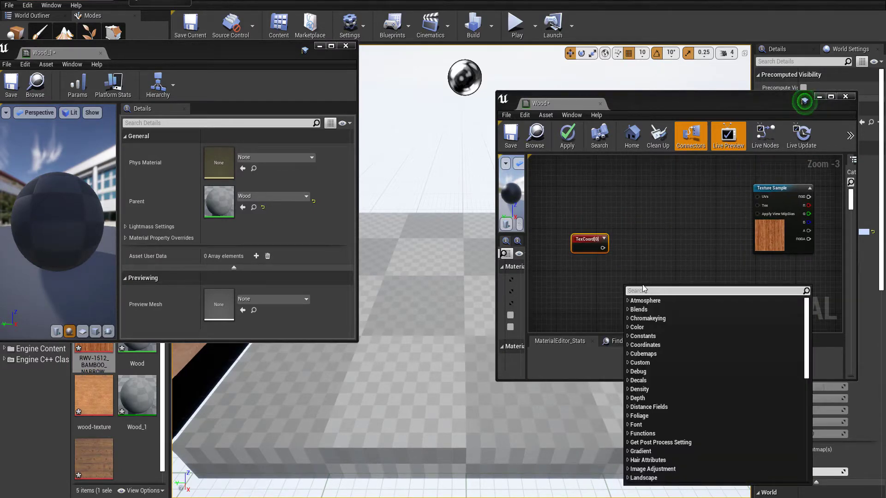
{"action": "type", "text": "multi"}
{"action": "left_click", "coordinate": [682, 359]}
{"action": "mouse_move", "coordinate": [636, 287]}
{"action": "left_mouse_down"}
{"action": "mouse_move", "coordinate": [631, 197]}
{"action": "mouse_move", "coordinate": [645, 100]}
{"action": "left_mouse_up"}
Add a Constant of 1.0 wired into the Multiply's B input
{"action": "type", "text": "const"}
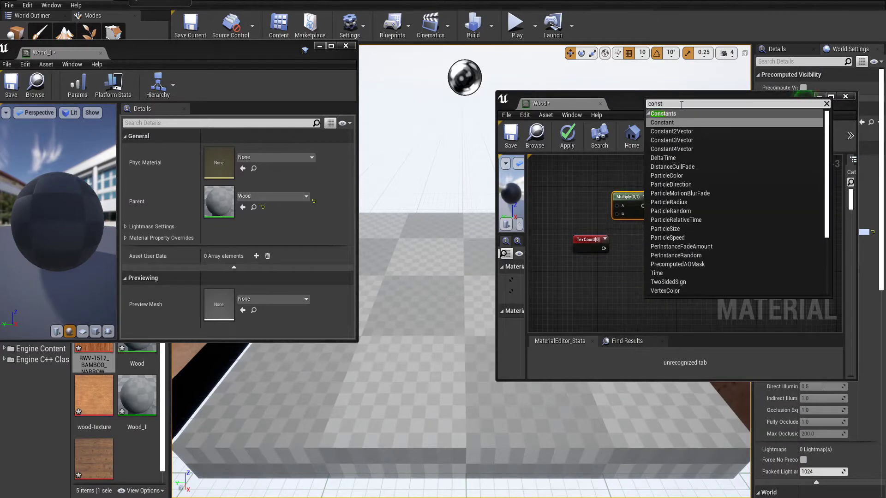
{"action": "left_click", "coordinate": [692, 122]}
{"action": "left_click_drag", "start_coordinate": [651, 304], "coordinate": [586, 277]}
{"action": "left_click_drag", "start_coordinate": [588, 242], "coordinate": [549, 242]}
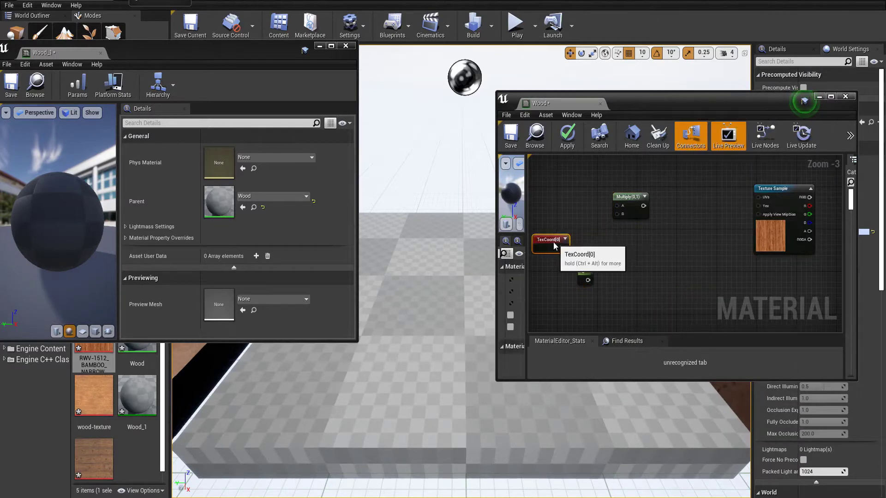
{"action": "left_click_drag", "start_coordinate": [620, 212], "coordinate": [609, 240]}
{"action": "mouse_move", "coordinate": [496, 293]}
{"action": "left_mouse_down"}
{"action": "mouse_move", "coordinate": [415, 295]}
{"action": "mouse_move", "coordinate": [553, 300]}
{"action": "left_mouse_up"}
{"action": "left_click", "coordinate": [612, 271]}
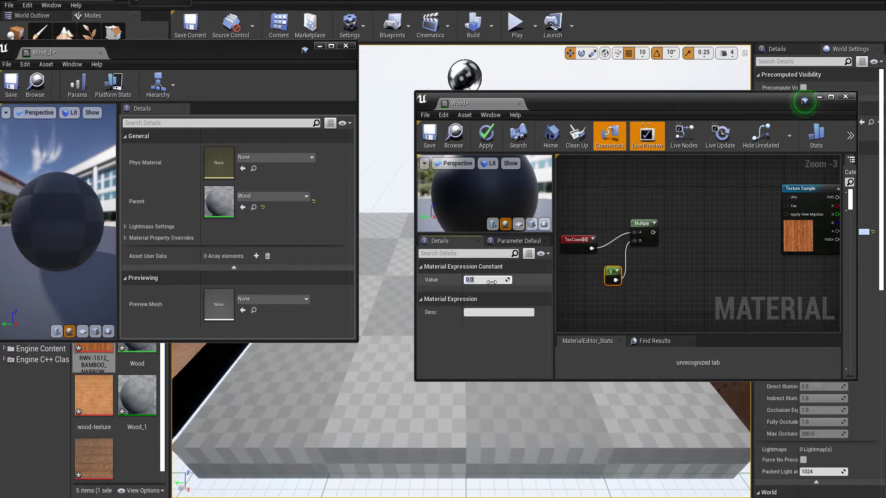
{"action": "key", "text": "Return"}
Route Multiply into the texture's UVs and texture RGB into Base Color, then apply
{"action": "left_click_drag", "start_coordinate": [652, 232], "coordinate": [785, 197]}
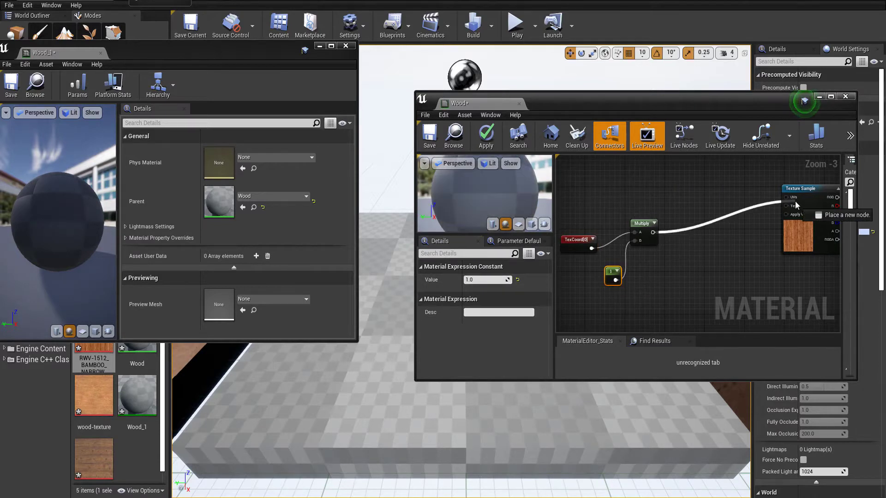
{"action": "mouse_move", "coordinate": [811, 274]}
{"action": "right_mouse_down"}
{"action": "mouse_move", "coordinate": [704, 297]}
{"action": "mouse_move", "coordinate": [584, 293]}
{"action": "right_mouse_up"}
{"action": "left_click_drag", "start_coordinate": [603, 216], "coordinate": [716, 176]}
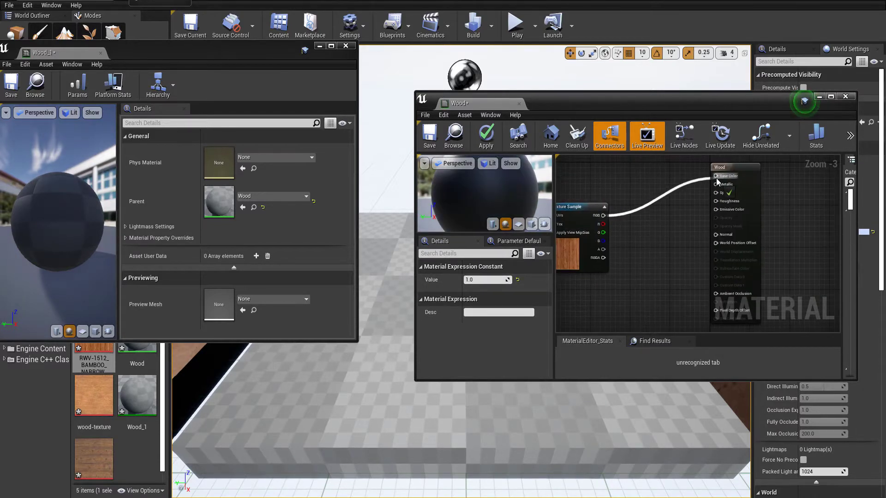
{"action": "left_click", "coordinate": [485, 134]}
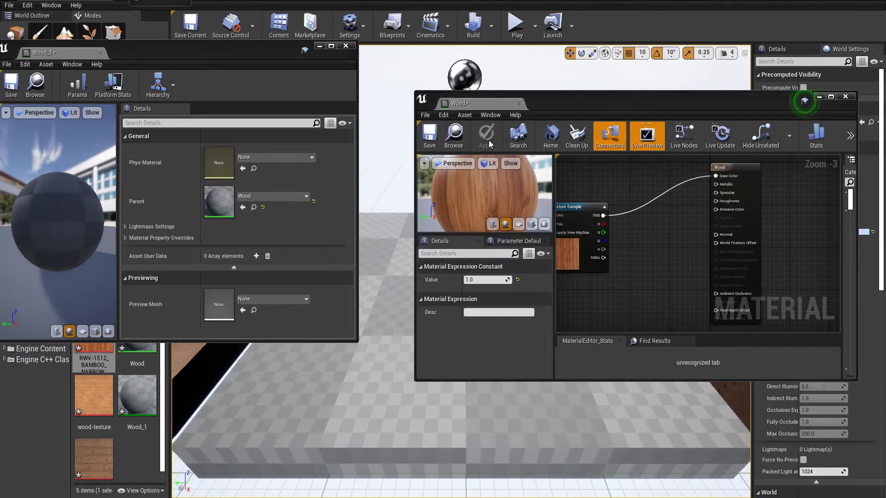
{"action": "right_click_drag", "start_coordinate": [654, 255], "coordinate": [830, 216]}
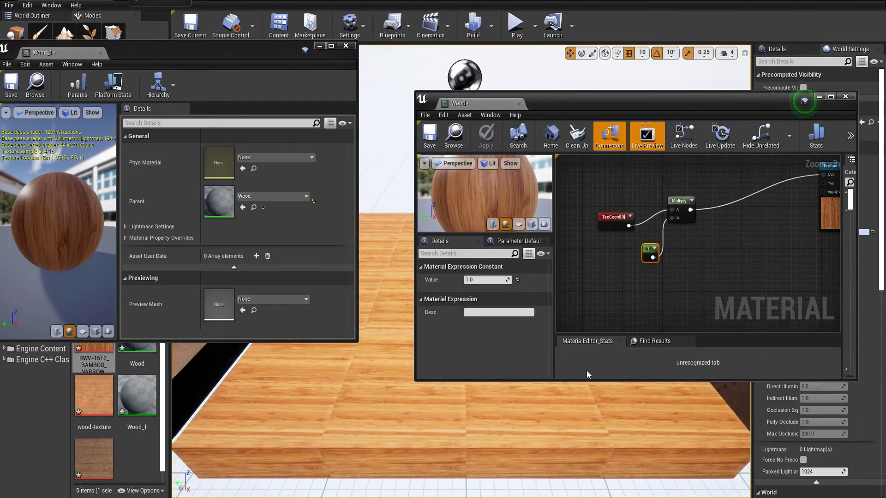
Convert the constant into a scalar parameter named Tile and apply the Wood material
{"action": "right_click", "coordinate": [645, 249]}
{"action": "left_click", "coordinate": [660, 254]}
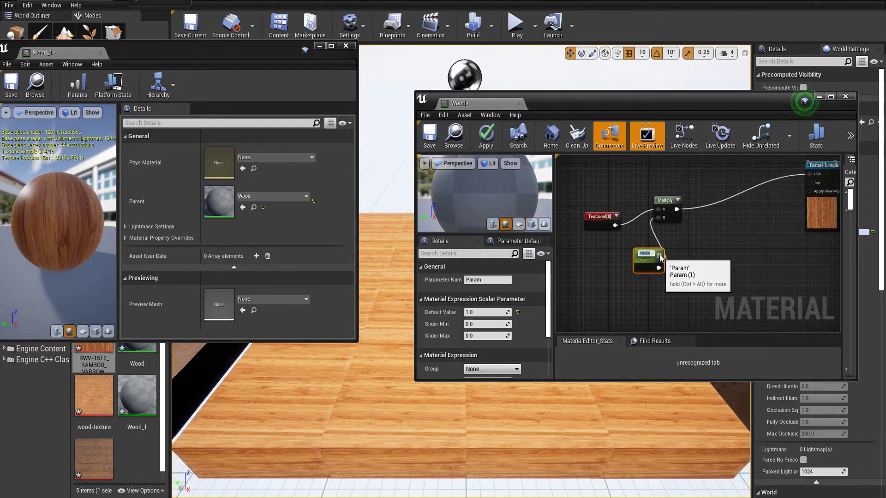
{"action": "left_click", "coordinate": [486, 279]}
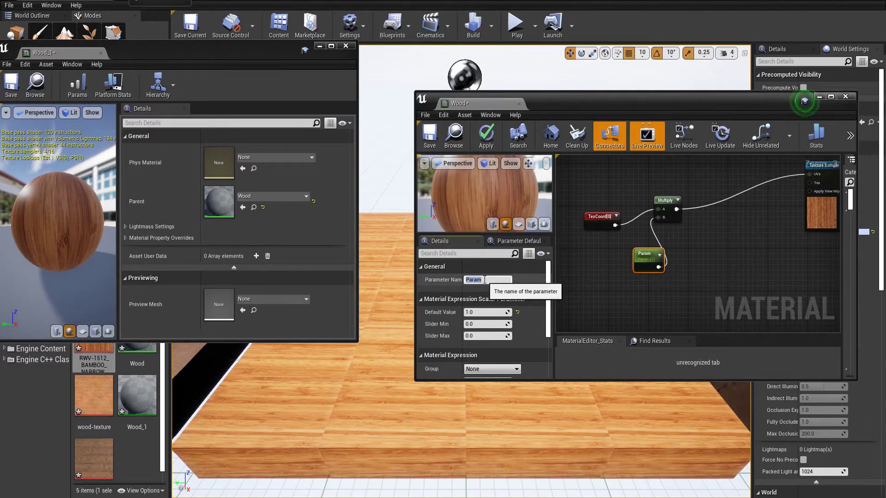
{"action": "type", "text": "Tile"}
{"action": "key", "text": "Return"}
{"action": "left_click_drag", "start_coordinate": [645, 256], "coordinate": [616, 266]}
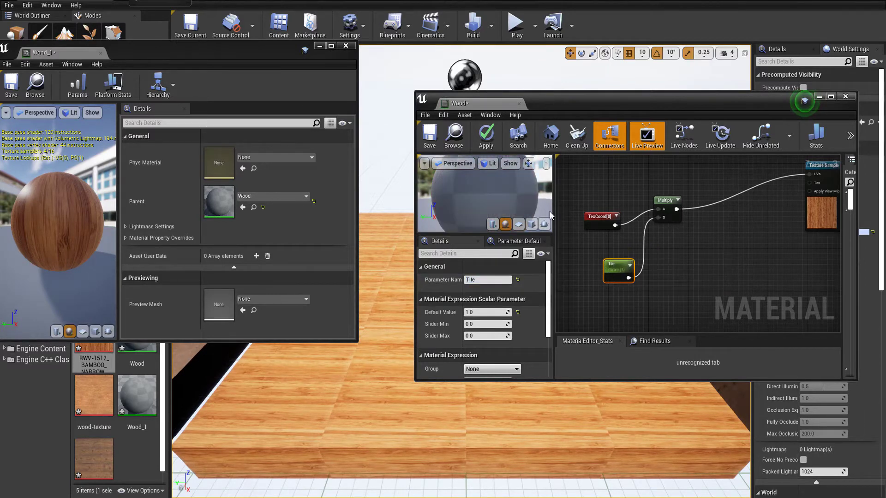
{"action": "left_click", "coordinate": [488, 141]}
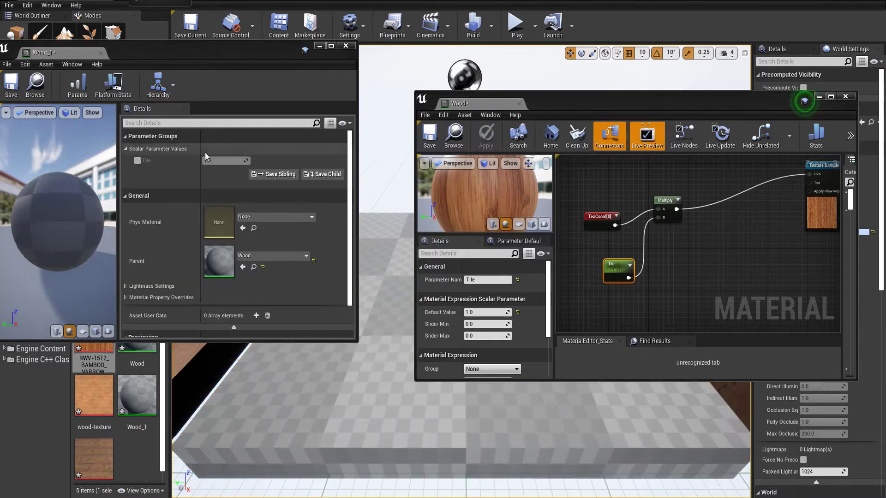
Set Wood_1's Tile value to 1.0
{"action": "left_click_drag", "start_coordinate": [224, 160], "coordinate": [216, 160]}
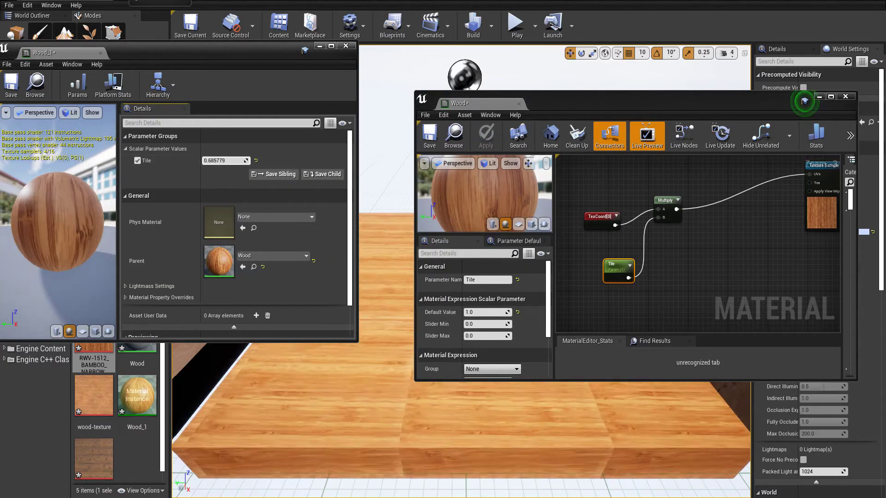
{"action": "left_click", "coordinate": [236, 159]}
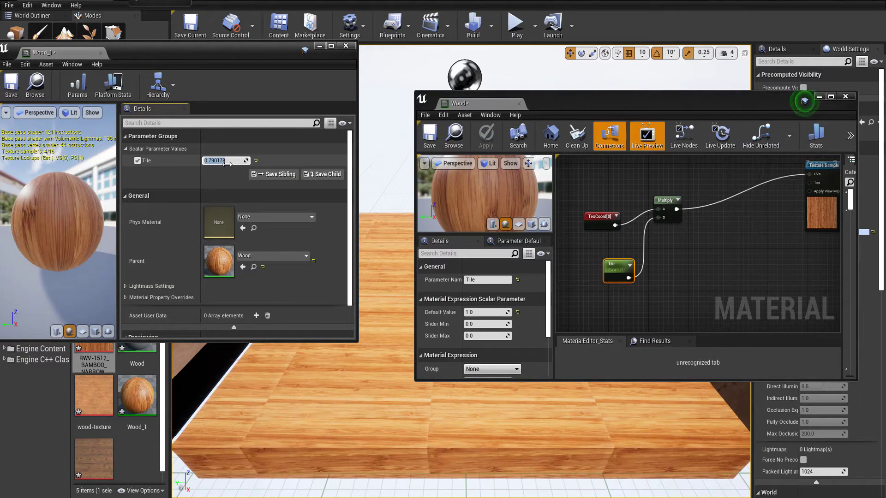
{"action": "key", "text": "Return"}
{"action": "right_click_drag", "start_coordinate": [720, 194], "coordinate": [673, 221]}
Shift the texture nodes left and add a Multiply node before Base Color
{"action": "left_click", "coordinate": [757, 199]}
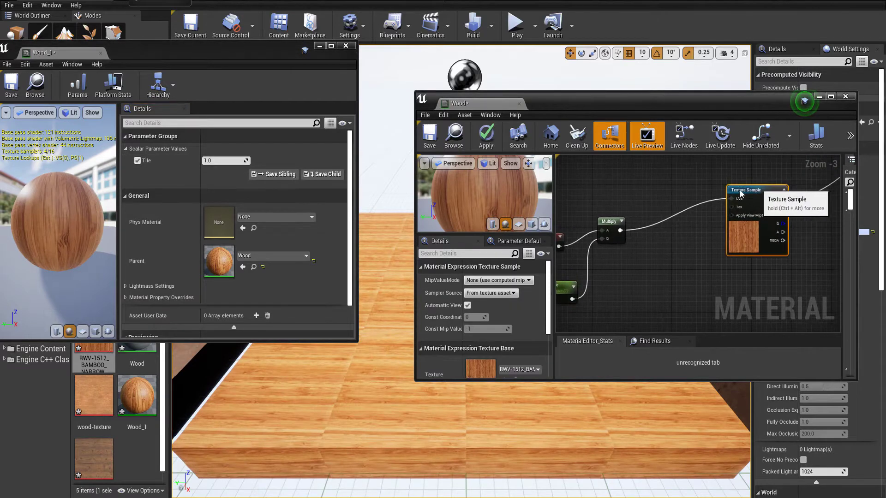
{"action": "mouse_move", "coordinate": [829, 234]}
{"action": "right_mouse_down"}
{"action": "mouse_move", "coordinate": [765, 272]}
{"action": "mouse_move", "coordinate": [786, 256]}
{"action": "right_mouse_up"}
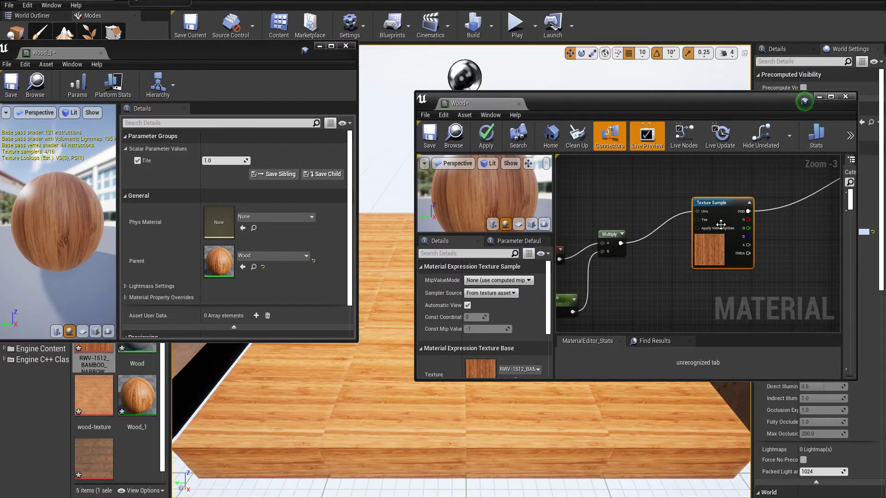
{"action": "scroll", "coordinate": [720, 224], "scroll_direction": "down", "scroll_amount": 2}
{"action": "left_click_drag", "start_coordinate": [581, 165], "coordinate": [751, 335]}
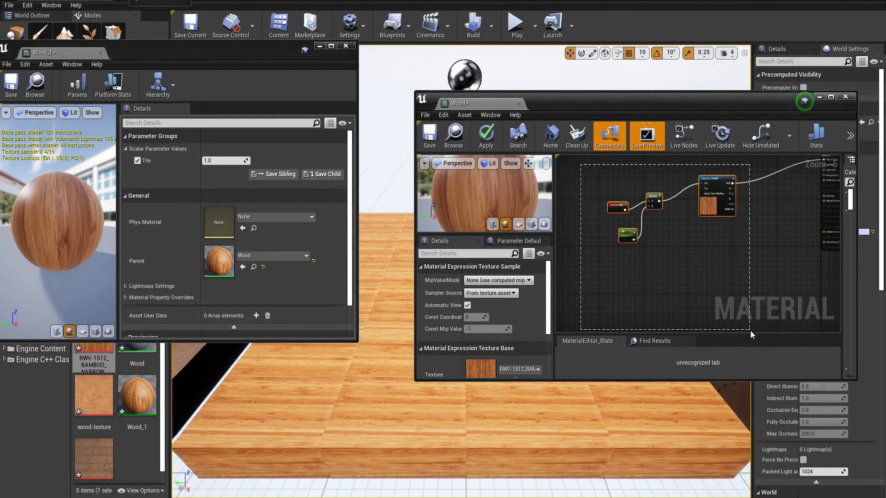
{"action": "right_click_drag", "start_coordinate": [737, 233], "coordinate": [731, 221]}
{"action": "left_click", "coordinate": [711, 275]}
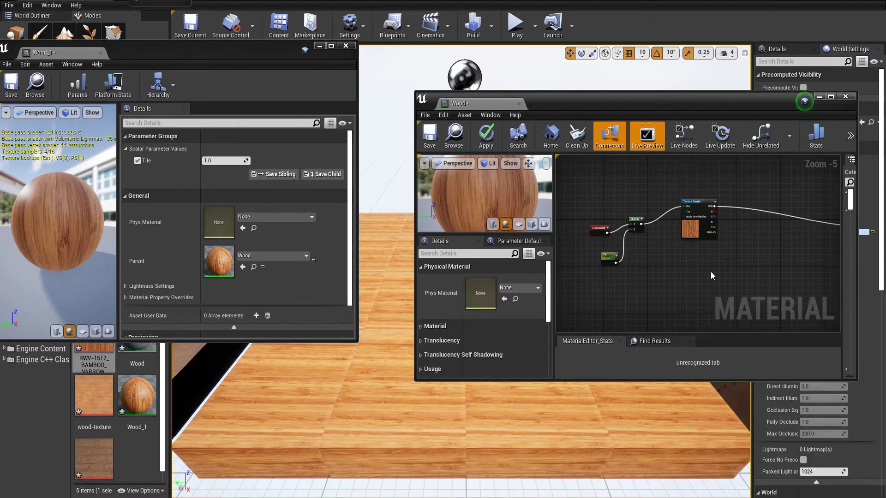
{"action": "right_click", "coordinate": [711, 275]}
{"action": "type", "text": "multi"}
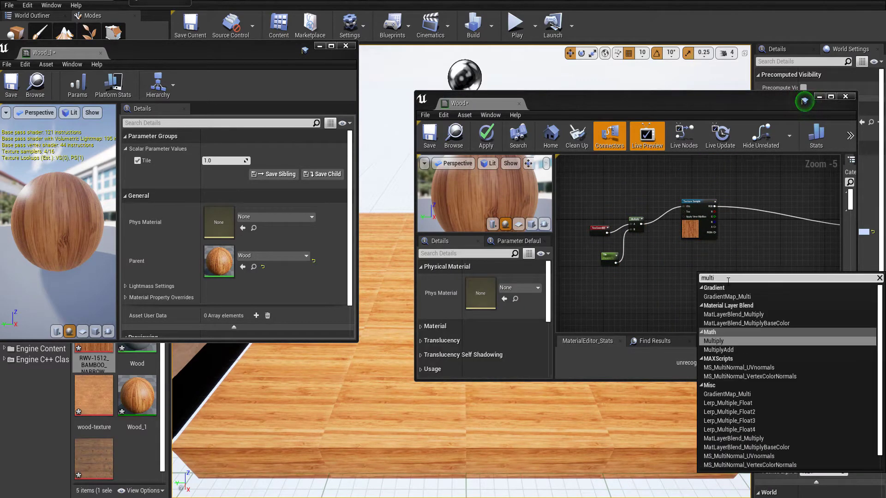
{"action": "left_click", "coordinate": [747, 342]}
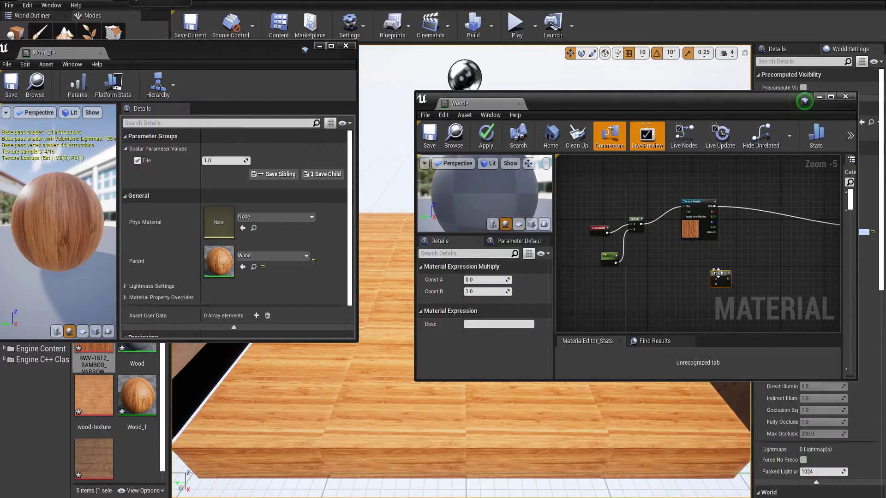
{"action": "left_click_drag", "start_coordinate": [717, 273], "coordinate": [753, 222]}
Add a Constant; wire texture RGB to Multiply A, Constant to B, output to Base Color
{"action": "right_click", "coordinate": [699, 277]}
{"action": "type", "text": "const"}
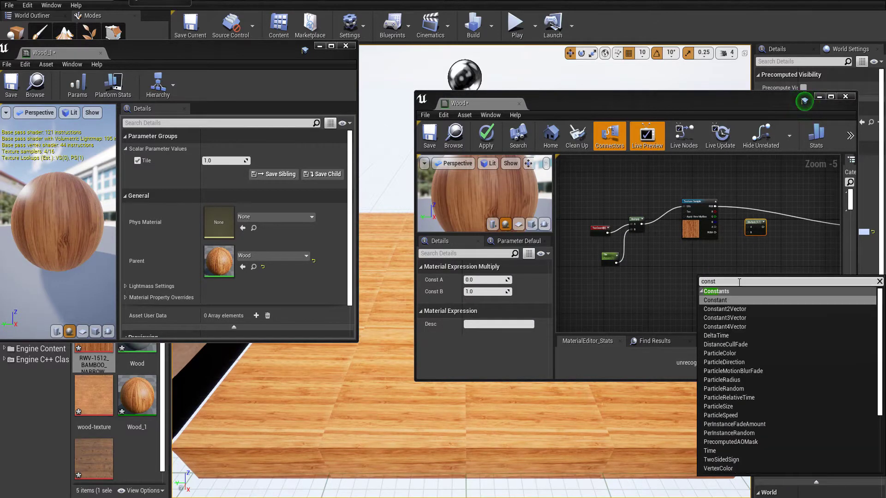
{"action": "left_click", "coordinate": [740, 300]}
{"action": "right_click_drag", "start_coordinate": [697, 199], "coordinate": [590, 197]}
{"action": "scroll", "coordinate": [589, 197], "scroll_direction": "up", "scroll_amount": 1}
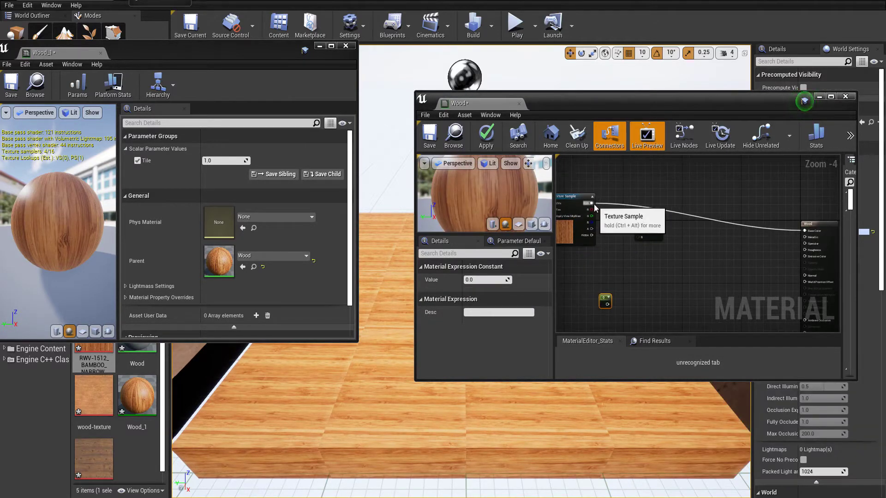
{"action": "left_click_drag", "start_coordinate": [641, 236], "coordinate": [639, 231]}
{"action": "mouse_move", "coordinate": [607, 305]}
{"action": "left_mouse_down"}
{"action": "mouse_move", "coordinate": [638, 237]}
{"action": "mouse_move", "coordinate": [809, 233]}
{"action": "left_mouse_up"}
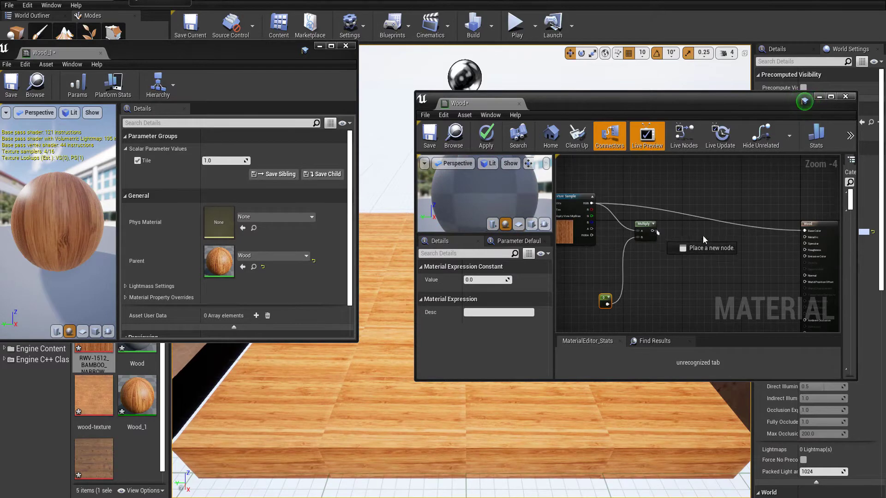
{"action": "right_click_drag", "start_coordinate": [669, 214], "coordinate": [724, 198]}
Convert the multiplier constant into a Brightness parameter and apply the Wood material
{"action": "right_click", "coordinate": [655, 259]}
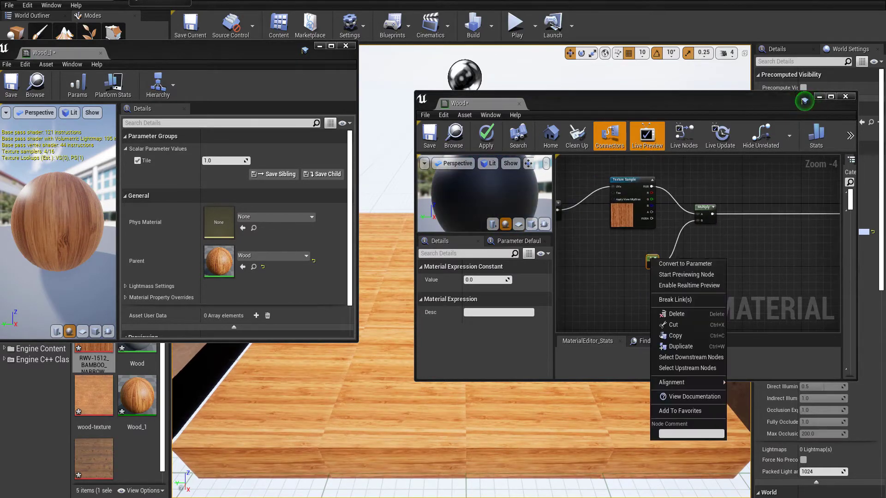
{"action": "left_click", "coordinate": [677, 267]}
{"action": "double_click", "coordinate": [494, 281]}
{"action": "type", "text": "Brightness"}
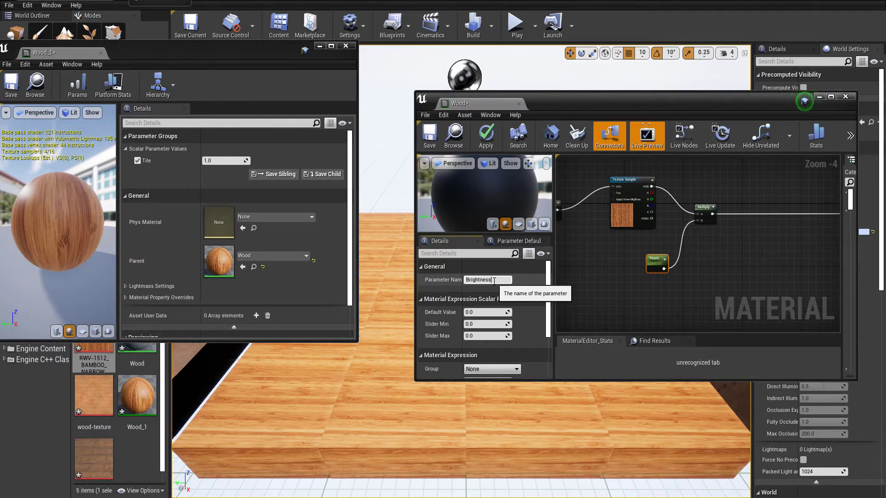
{"action": "key", "text": "Return"}
{"action": "left_click", "coordinate": [491, 133]}
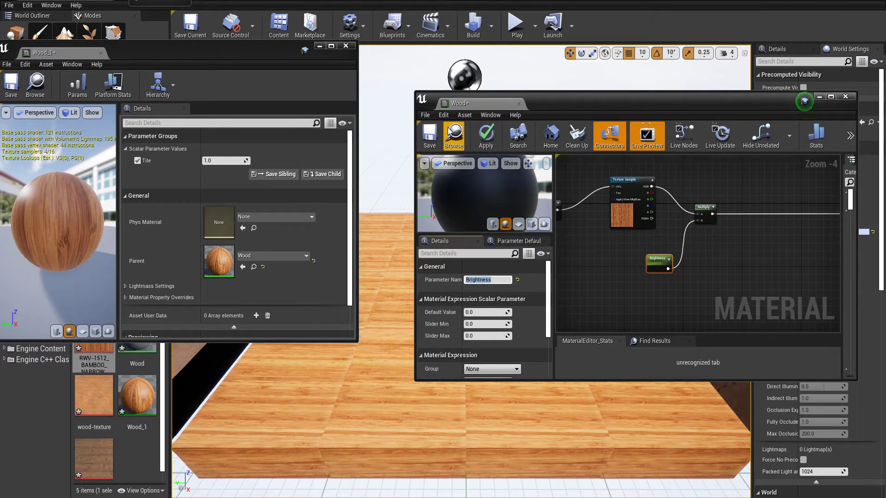
Enable Brightness on Wood_1 and set it to 0.344814
{"action": "left_click", "coordinate": [491, 134]}
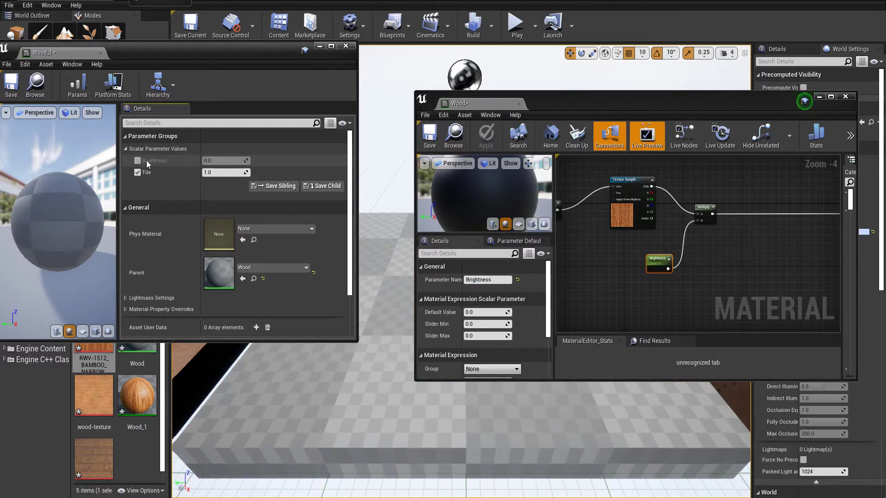
{"action": "left_click", "coordinate": [137, 161]}
{"action": "mouse_move", "coordinate": [215, 163]}
{"action": "left_mouse_down"}
{"action": "mouse_move", "coordinate": [198, 163]}
{"action": "mouse_move", "coordinate": [207, 163]}
{"action": "left_mouse_up"}
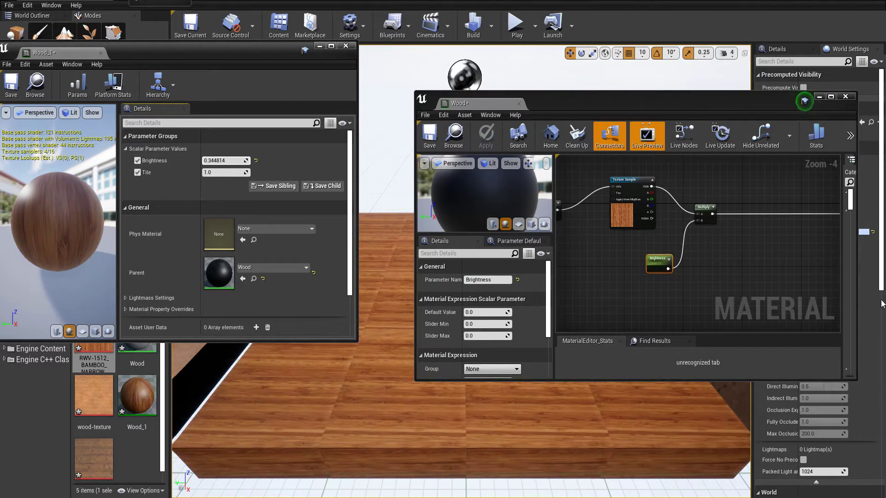
{"action": "mouse_move", "coordinate": [784, 262]}
{"action": "right_mouse_down"}
{"action": "mouse_move", "coordinate": [777, 279]}
{"action": "mouse_move", "coordinate": [780, 259]}
{"action": "right_mouse_up"}
Place a second Multiply node right after the Brightness Multiply
{"action": "scroll", "coordinate": [784, 272], "scroll_direction": "down", "scroll_amount": 1}
{"action": "scroll", "coordinate": [742, 208], "scroll_direction": "up", "scroll_amount": 2}
{"action": "right_click", "coordinate": [741, 208]}
{"action": "type", "text": "mult"}
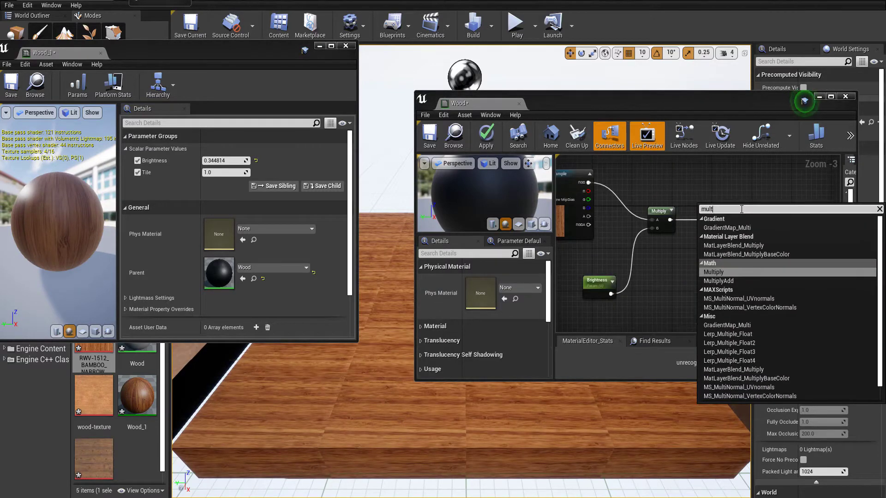
{"action": "left_click", "coordinate": [768, 274]}
{"action": "left_click_drag", "start_coordinate": [710, 224], "coordinate": [701, 218]}
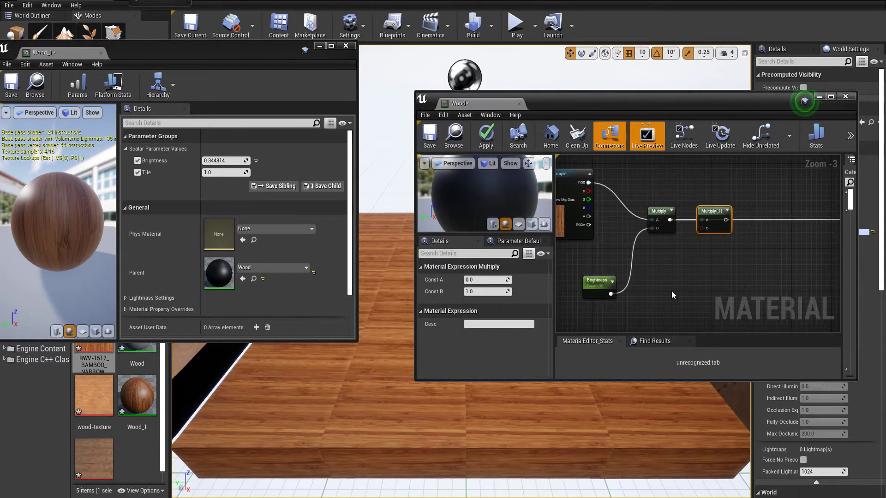
{"action": "right_click", "coordinate": [686, 285]}
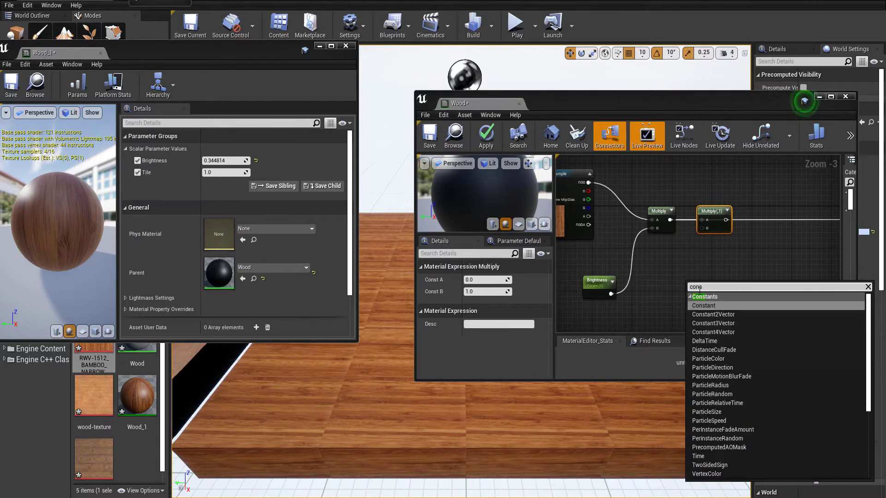
Add a Constant3Vector colour node to the Wood graph
{"action": "type", "text": "vector"}
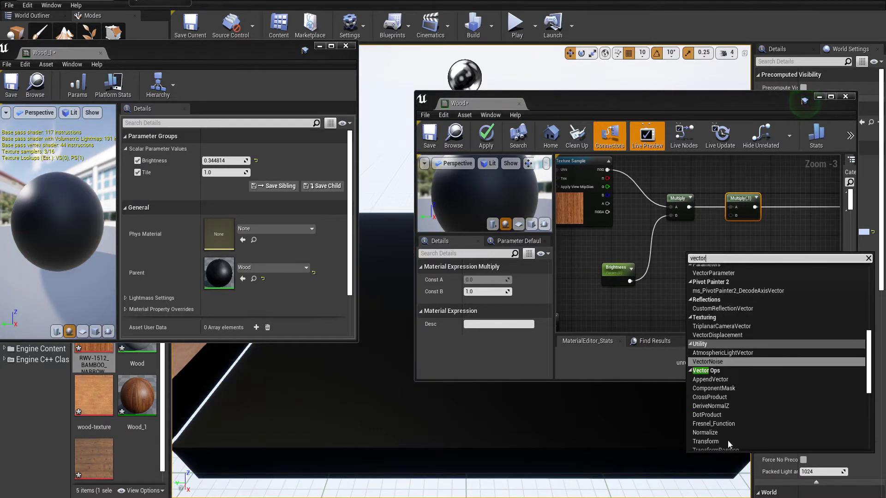
{"action": "key", "text": "BackSpace"}
{"action": "key", "text": "BackSpace"}
{"action": "key", "text": "BackSpace"}
{"action": "type", "text": "constant"}
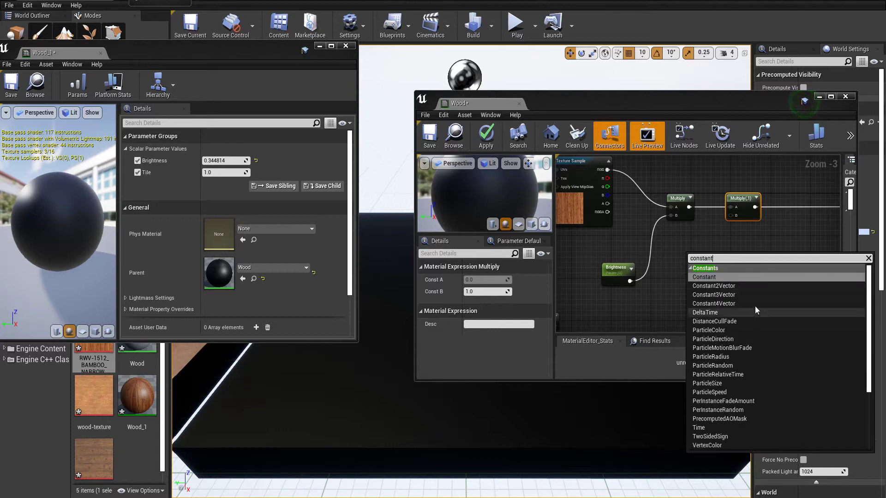
{"action": "left_click", "coordinate": [738, 294]}
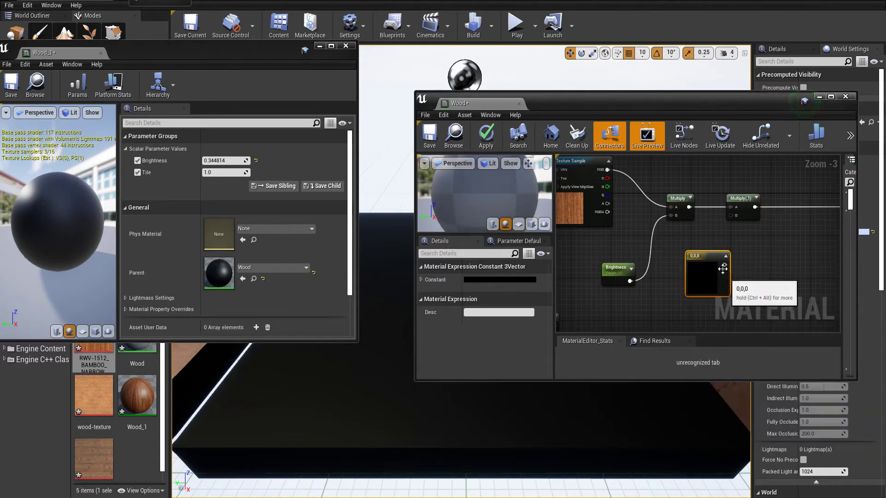
Make the colour node a Hue parameter feeding the second Multiply, and apply
{"action": "right_click", "coordinate": [687, 256]}
{"action": "left_click", "coordinate": [715, 259]}
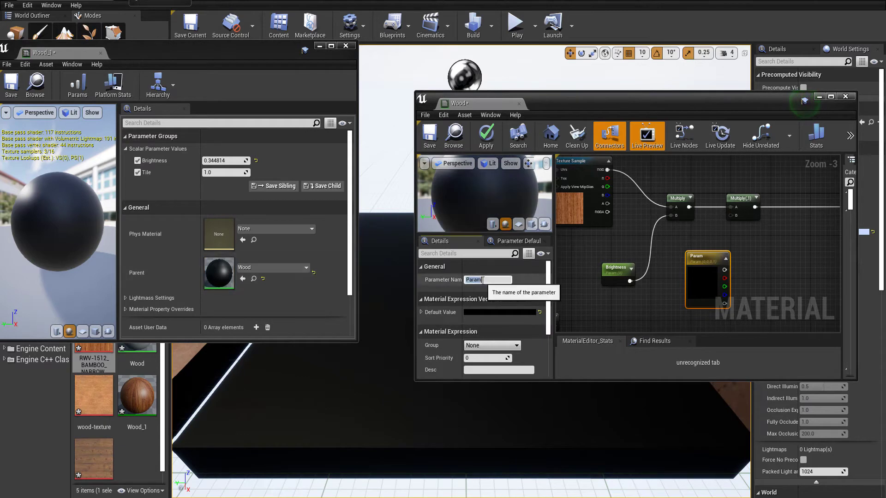
{"action": "type", "text": "Hue"}
{"action": "key", "text": "Return"}
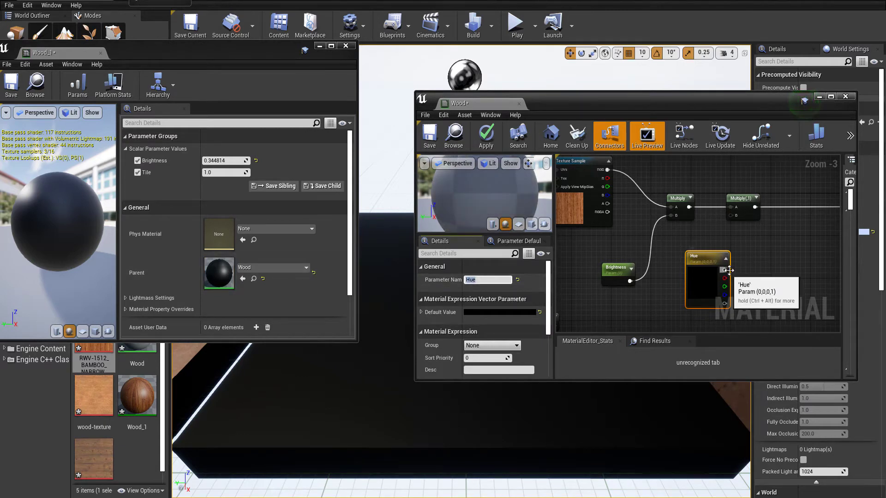
{"action": "left_click_drag", "start_coordinate": [725, 269], "coordinate": [730, 215]}
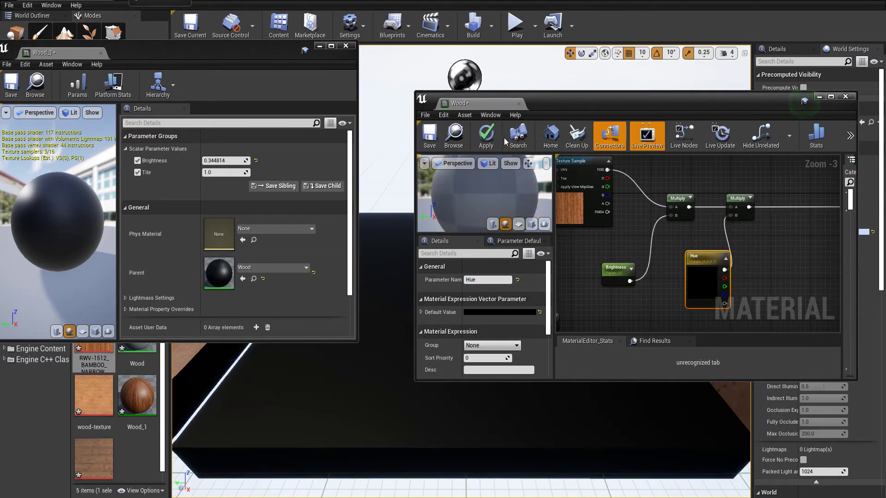
{"action": "left_click", "coordinate": [486, 138]}
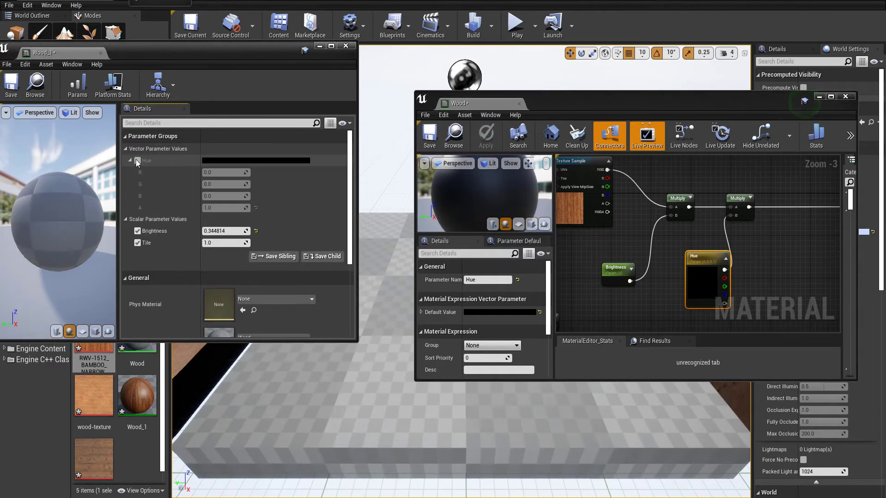
Enable Hue on Wood_1 and set it to an orange-red colour
{"action": "left_click", "coordinate": [137, 160]}
{"action": "left_click", "coordinate": [241, 160]}
{"action": "mouse_move", "coordinate": [380, 289]}
{"action": "left_mouse_down"}
{"action": "mouse_move", "coordinate": [377, 196]}
{"action": "mouse_move", "coordinate": [305, 75]}
{"action": "left_mouse_up"}
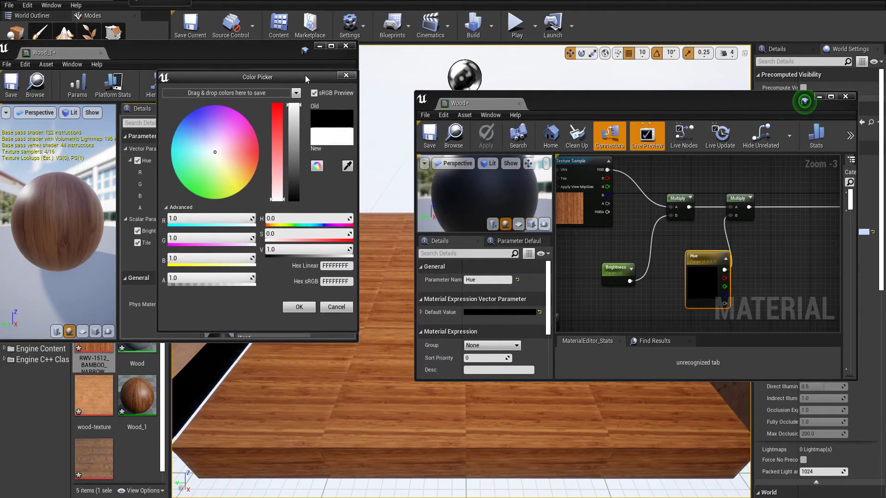
{"action": "left_click_drag", "start_coordinate": [280, 200], "coordinate": [280, 114]}
{"action": "left_click_drag", "start_coordinate": [252, 142], "coordinate": [220, 191]}
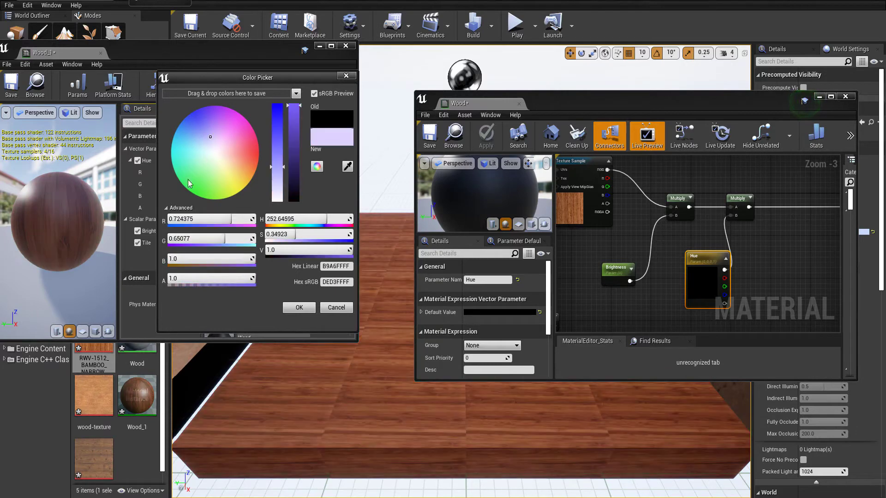
{"action": "left_click", "coordinate": [256, 157]}
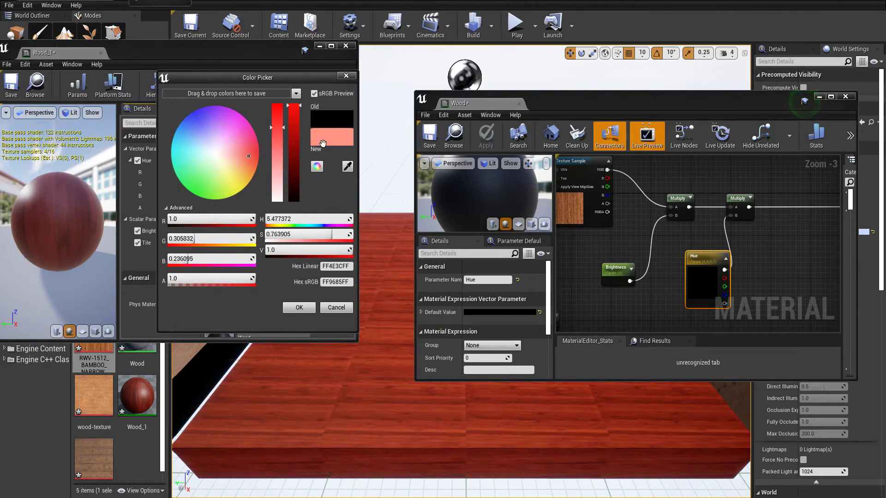
{"action": "left_click_drag", "start_coordinate": [280, 122], "coordinate": [279, 105]}
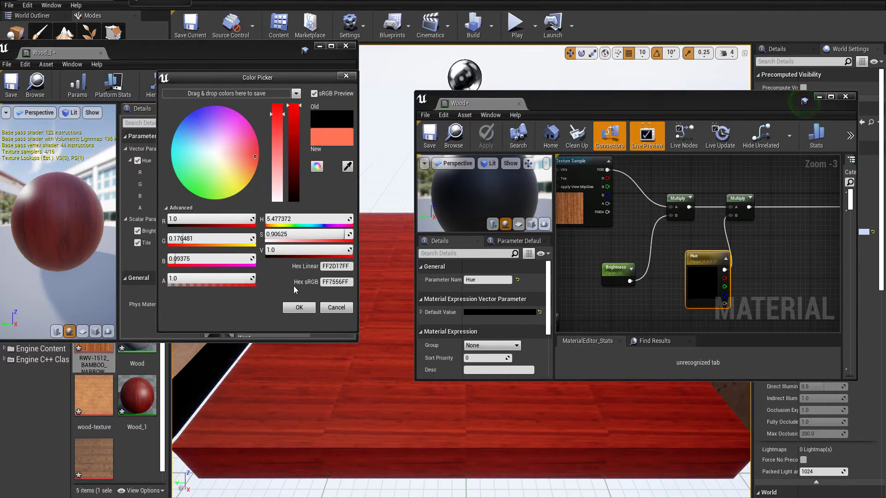
{"action": "left_click", "coordinate": [299, 308]}
{"action": "left_click", "coordinate": [131, 160]}
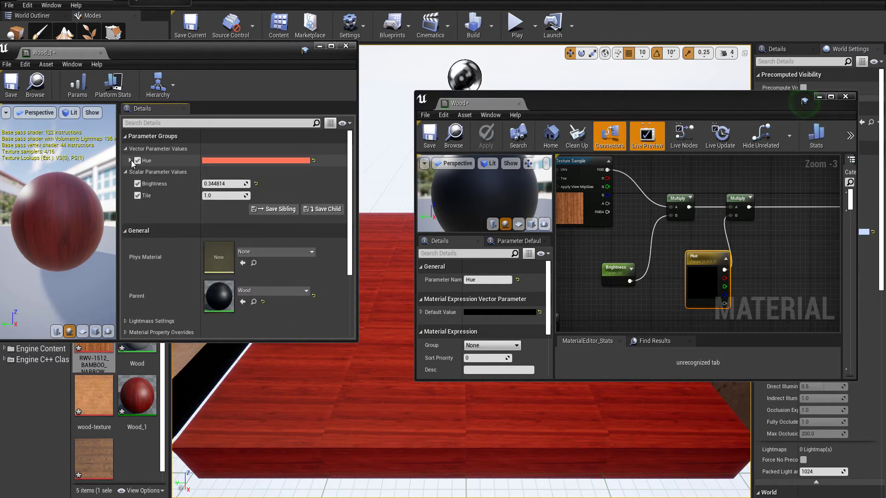
Set Wood_1's Brightness to 0.630528 and Tile to 0.404776
{"action": "mouse_move", "coordinate": [225, 184]}
{"action": "left_mouse_down"}
{"action": "mouse_move", "coordinate": [240, 184]}
{"action": "mouse_move", "coordinate": [212, 195]}
{"action": "left_mouse_up"}
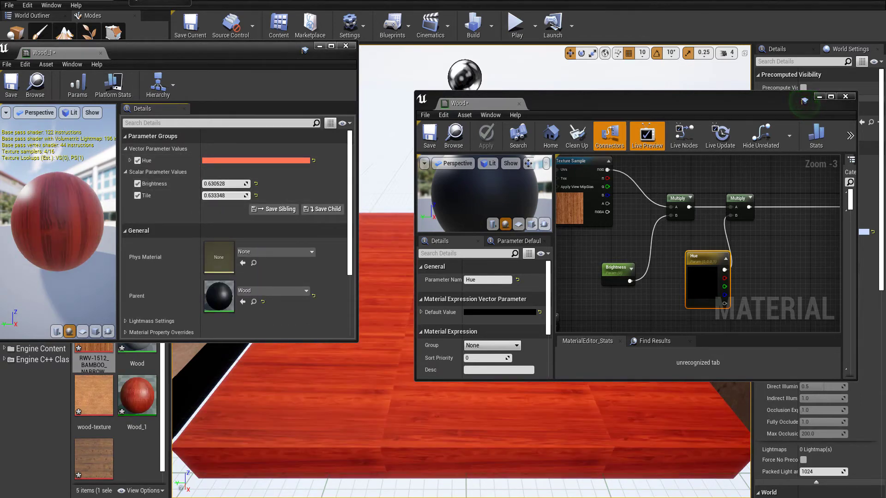
{"action": "left_click_drag", "start_coordinate": [212, 195], "coordinate": [203, 195]}
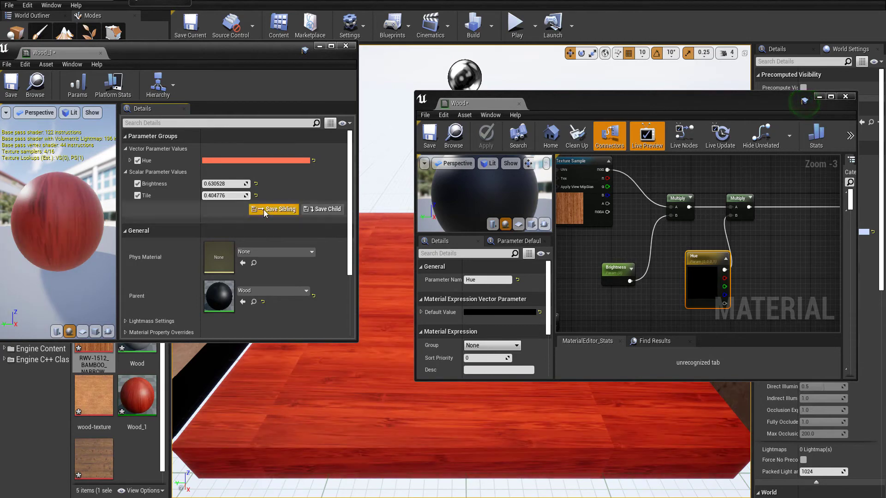
{"action": "right_click_drag", "start_coordinate": [744, 246], "coordinate": [660, 255]}
Insert a Desaturation node between the Multiply result and Base Color
{"action": "right_click", "coordinate": [697, 221]}
{"action": "type", "text": "desat"}
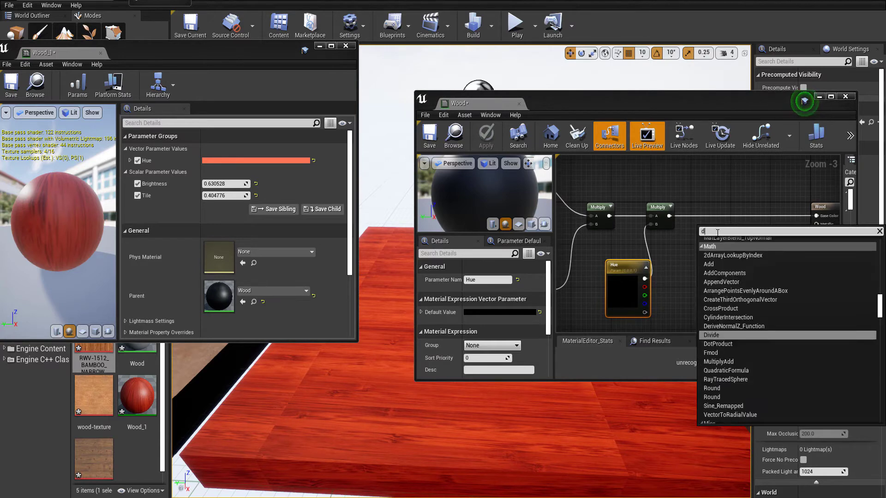
{"action": "key", "text": "Return"}
{"action": "left_click_drag", "start_coordinate": [725, 229], "coordinate": [732, 180]}
{"action": "mouse_move", "coordinate": [669, 216]}
{"action": "left_mouse_down"}
{"action": "mouse_move", "coordinate": [721, 190]}
{"action": "mouse_move", "coordinate": [817, 216]}
{"action": "left_mouse_up"}
{"action": "left_click_drag", "start_coordinate": [734, 187], "coordinate": [739, 213]}
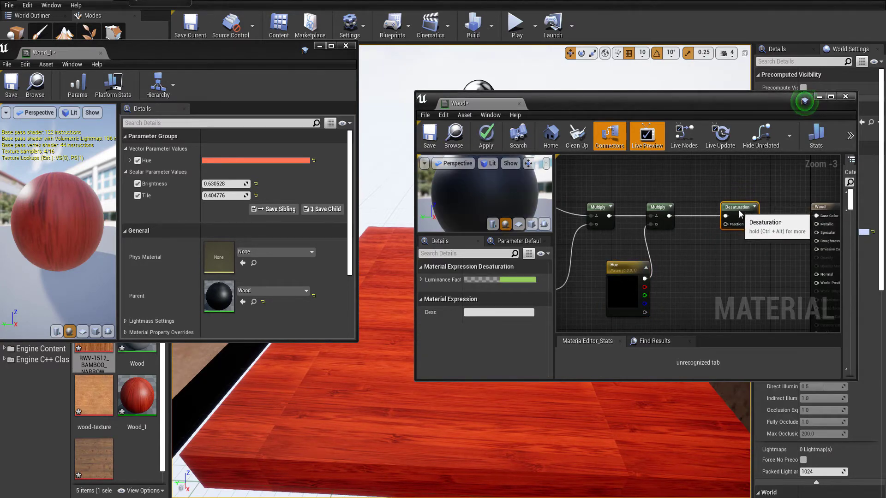
Feed Desaturation's Fraction from a new Saturation parameter and apply the material
{"action": "right_click", "coordinate": [696, 261]}
{"action": "type", "text": "consta"}
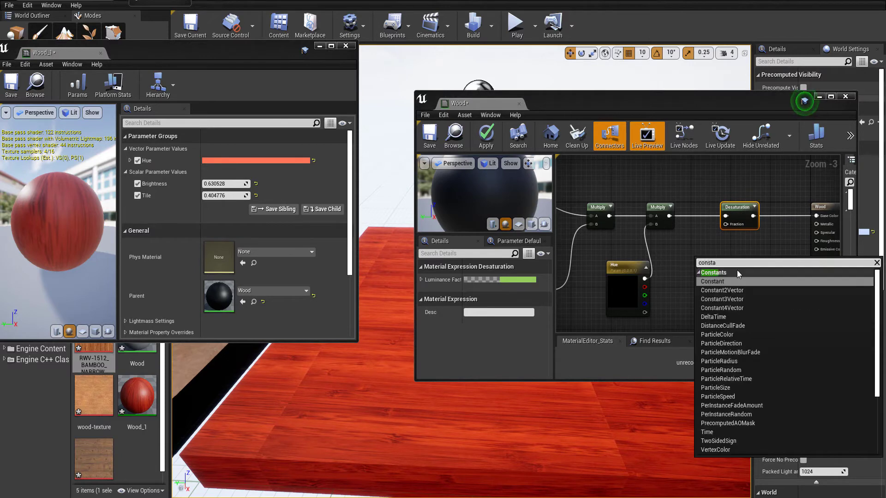
{"action": "key", "text": "Return"}
{"action": "left_click_drag", "start_coordinate": [723, 248], "coordinate": [726, 224]}
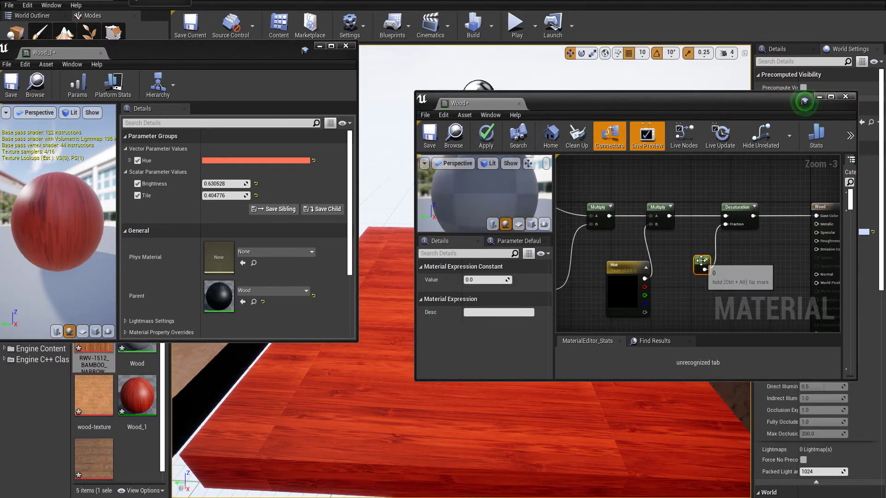
{"action": "right_click", "coordinate": [701, 263]}
{"action": "left_click", "coordinate": [724, 265]}
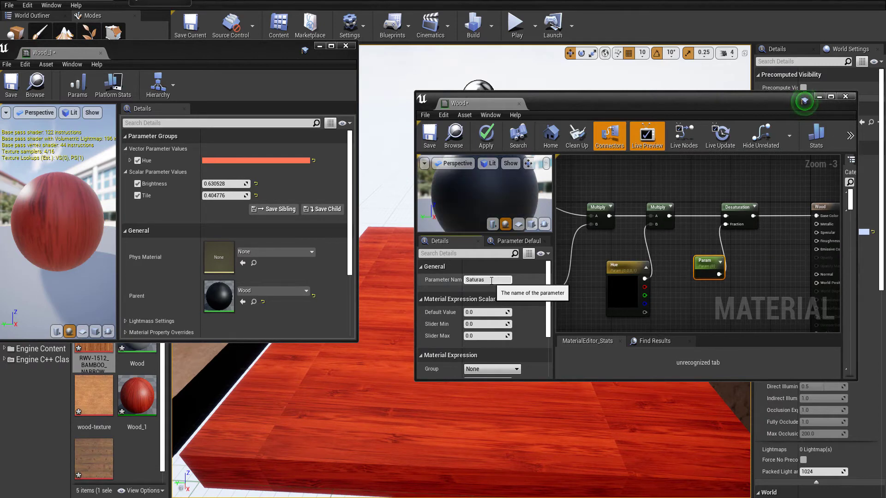
{"action": "type", "text": "tion"}
{"action": "key", "text": "Return"}
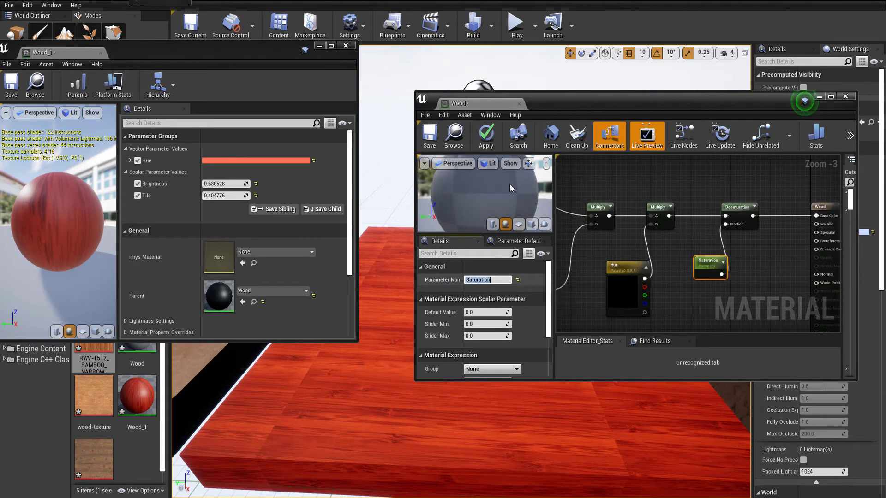
{"action": "left_click", "coordinate": [484, 137]}
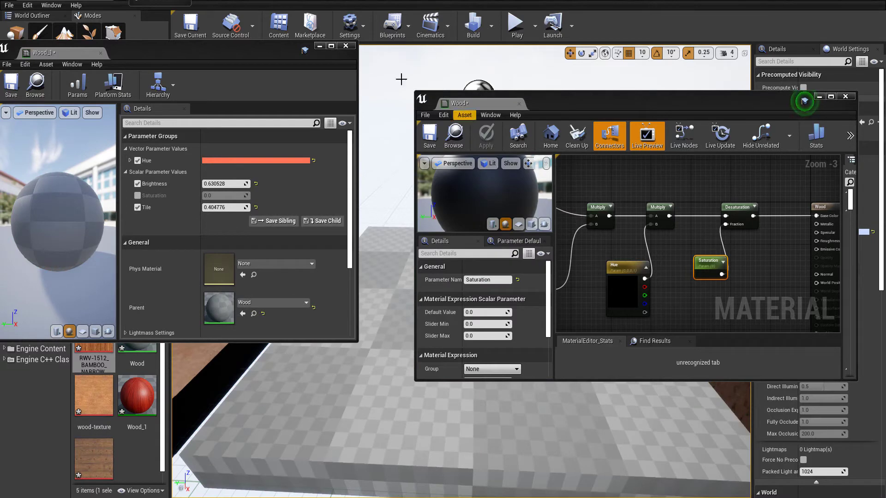
Enable Saturation on Wood_1 and set it to 0.180952
{"action": "left_click", "coordinate": [137, 195]}
{"action": "mouse_move", "coordinate": [224, 195]}
{"action": "left_mouse_down"}
{"action": "mouse_move", "coordinate": [245, 195]}
{"action": "mouse_move", "coordinate": [216, 195]}
{"action": "left_mouse_up"}
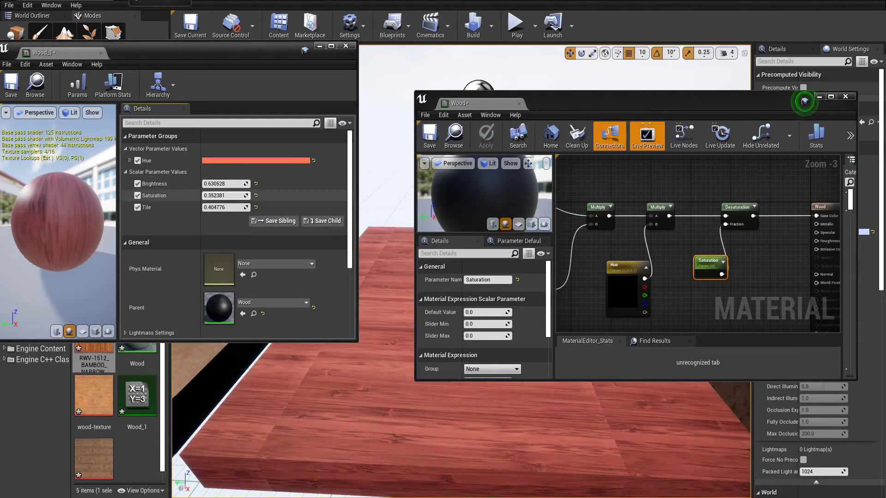
{"action": "left_click_drag", "start_coordinate": [479, 104], "coordinate": [478, 63]}
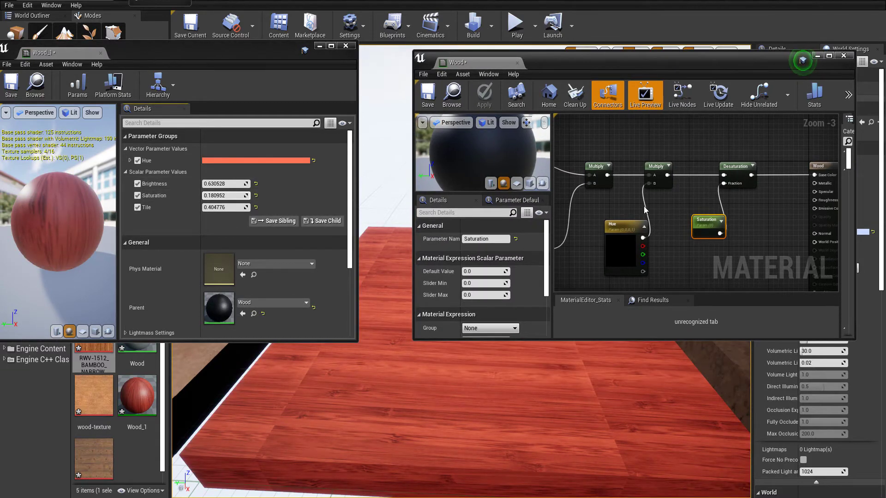
Convert the Texture Sample into a parameter named Texture, apply, and enable it in Wood_1
{"action": "mouse_move", "coordinate": [645, 210]}
{"action": "right_mouse_down"}
{"action": "mouse_move", "coordinate": [655, 187]}
{"action": "mouse_move", "coordinate": [644, 215]}
{"action": "right_mouse_up"}
{"action": "right_click", "coordinate": [654, 187]}
{"action": "right_click", "coordinate": [645, 215]}
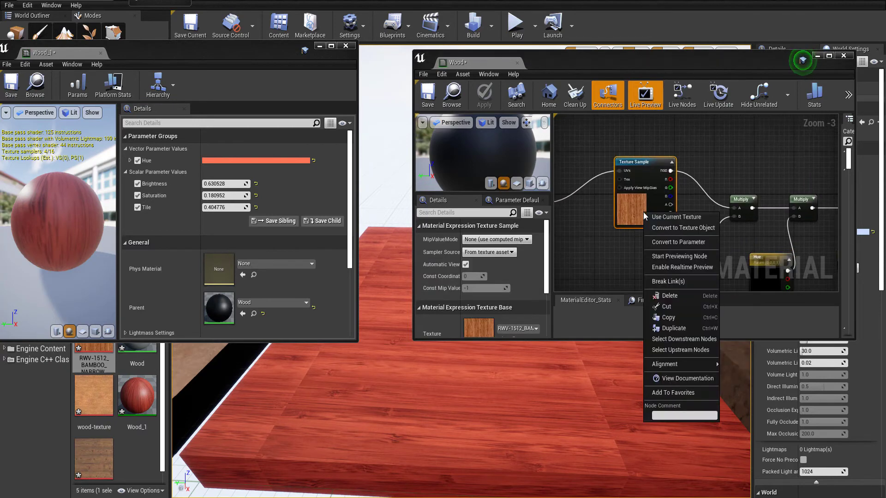
{"action": "left_click", "coordinate": [676, 242]}
{"action": "type", "text": "Texture"}
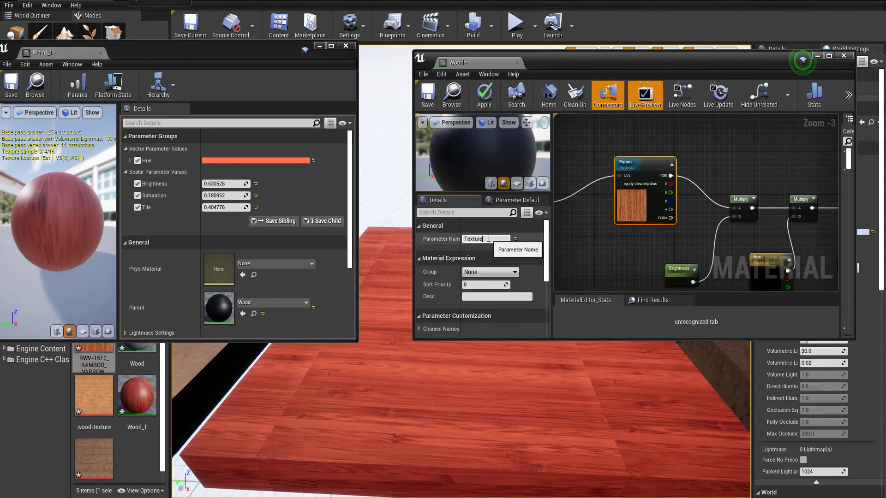
{"action": "key", "text": "Return"}
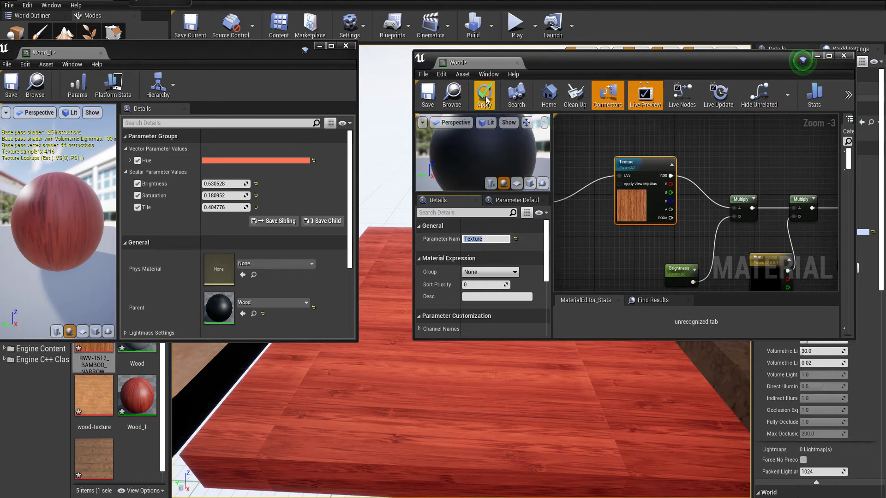
{"action": "left_click", "coordinate": [474, 107]}
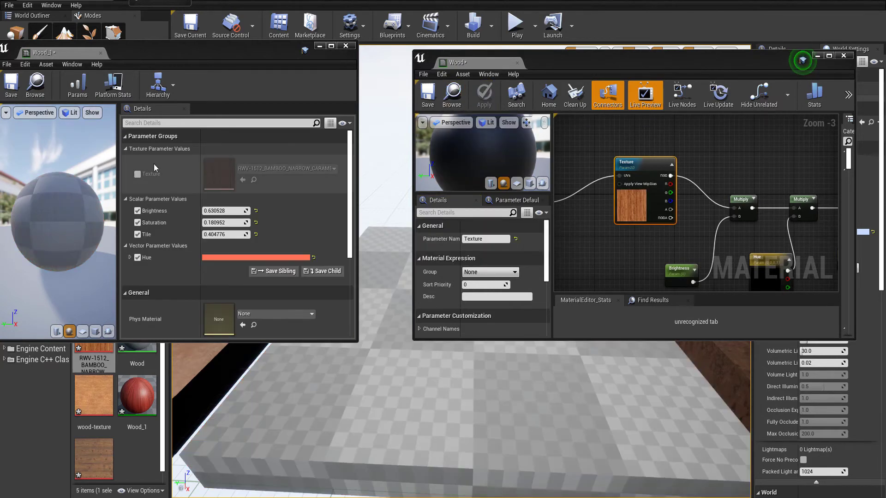
{"action": "left_click", "coordinate": [137, 175]}
{"action": "left_click_drag", "start_coordinate": [291, 55], "coordinate": [427, 50]}
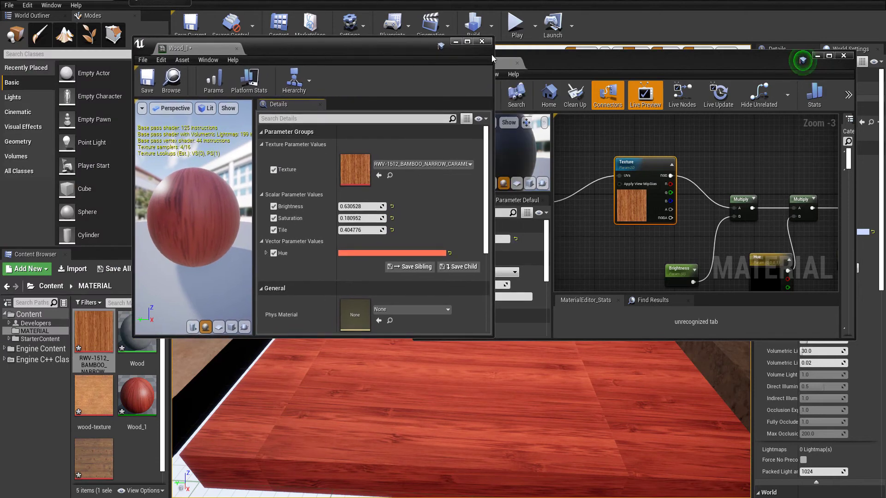
Create a new material instance of Wood named Wood_2
{"action": "left_click", "coordinate": [843, 56]}
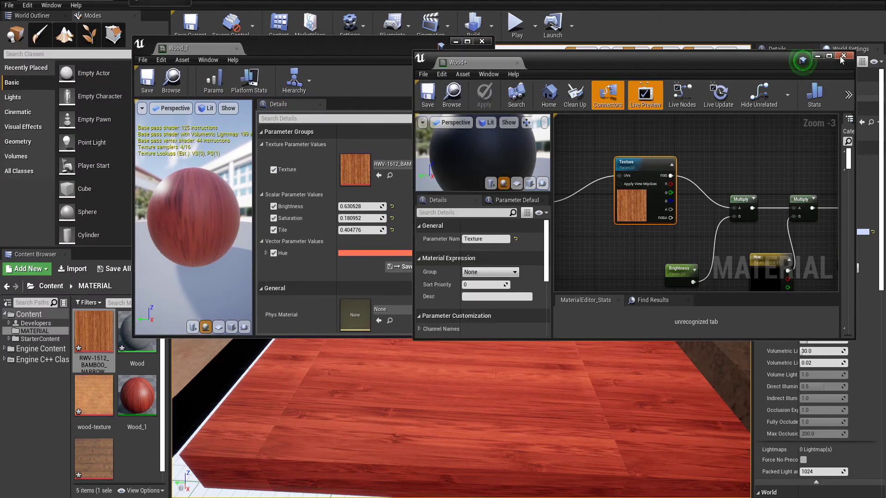
{"action": "left_click_drag", "start_coordinate": [390, 47], "coordinate": [624, 45]}
{"action": "left_click", "coordinate": [140, 333]}
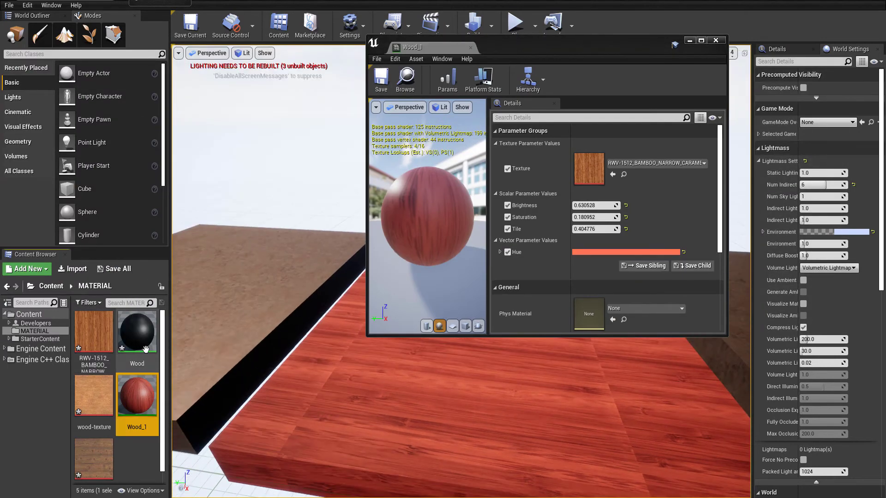
{"action": "right_click", "coordinate": [141, 336]}
{"action": "left_click", "coordinate": [202, 118]}
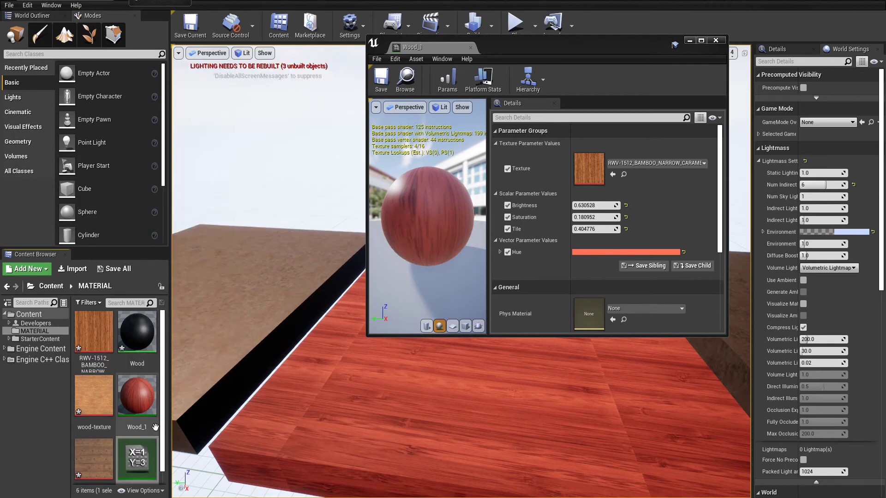
{"action": "left_click", "coordinate": [143, 477]}
{"action": "type", "text": "Wood_2"}
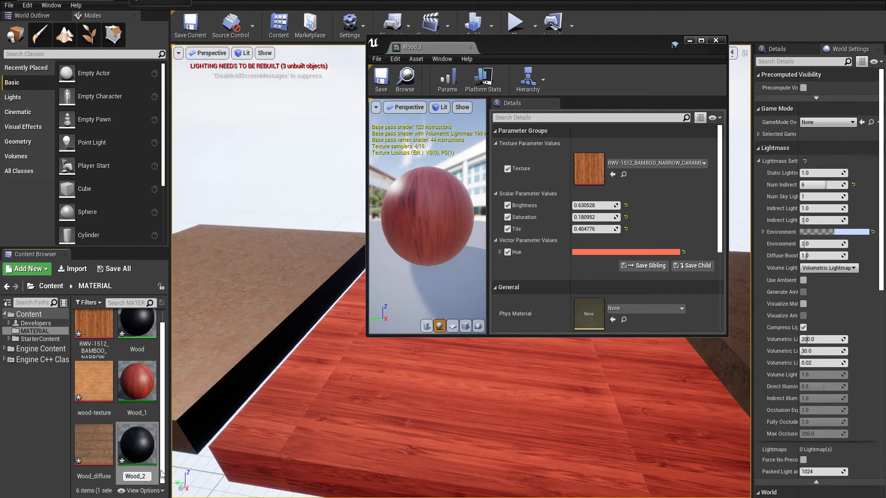
{"action": "key", "text": "Return"}
Apply Wood_2 to the floor slab and set its Texture parameter to wood-texture
{"action": "left_click_drag", "start_coordinate": [94, 444], "coordinate": [216, 325]}
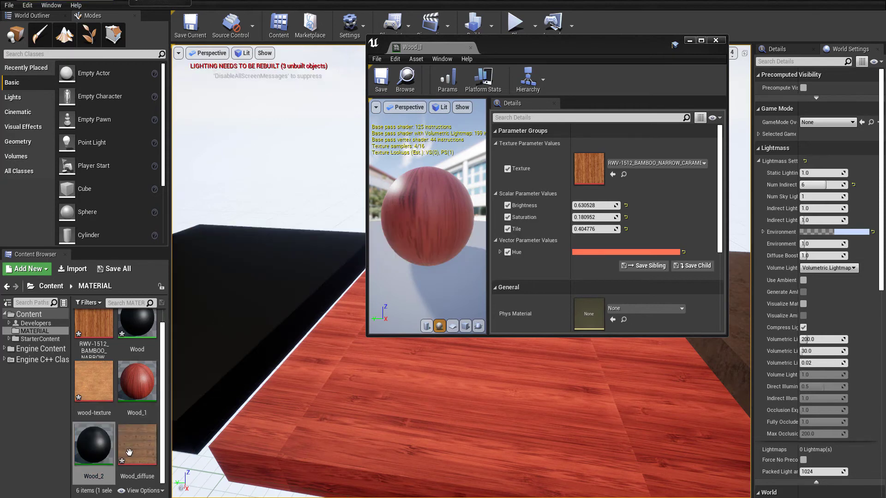
{"action": "double_click", "coordinate": [94, 444]}
{"action": "left_click_drag", "start_coordinate": [94, 381], "coordinate": [658, 151]}
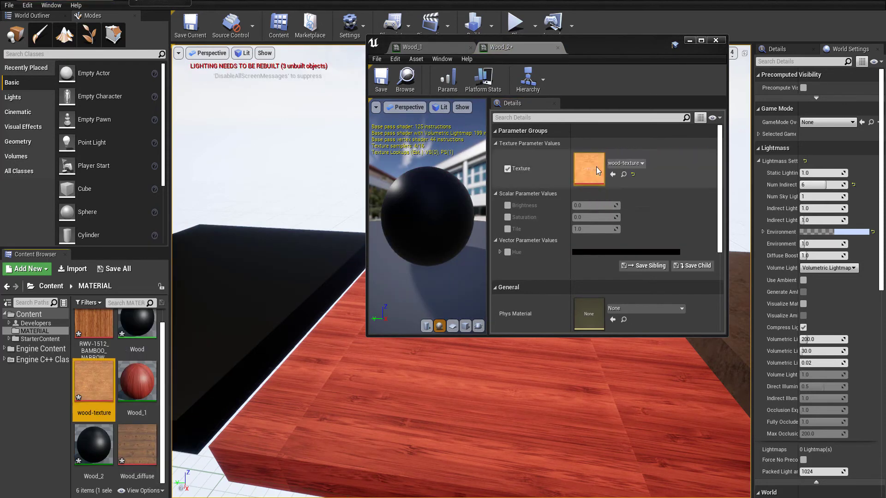
Enable the Brightness, Saturation, Tile and Hue overrides in Wood_2
{"action": "left_click", "coordinate": [508, 206]}
{"action": "left_click", "coordinate": [507, 217]}
{"action": "left_click", "coordinate": [508, 229]}
{"action": "left_click", "coordinate": [507, 252]}
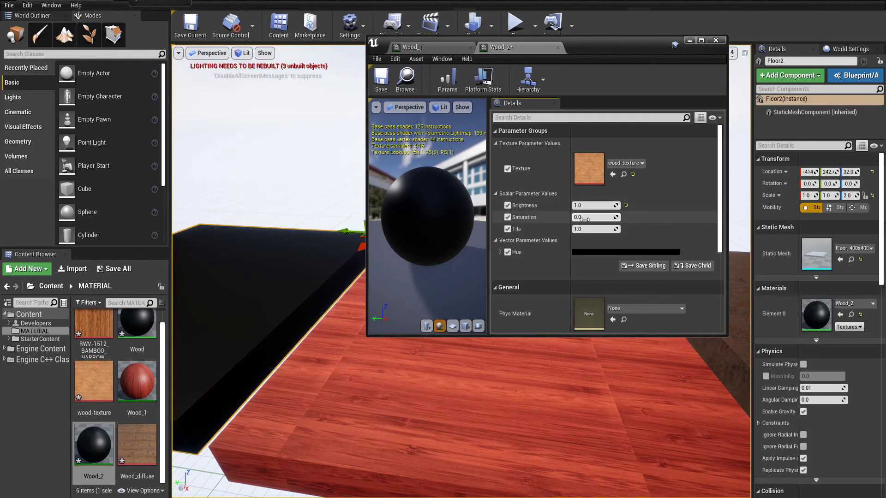
{"action": "type", "text": "1"}
Set Wood_2's Hue to white, Saturation to 0, and Brightness to about 0.22
{"action": "left_click", "coordinate": [625, 252]}
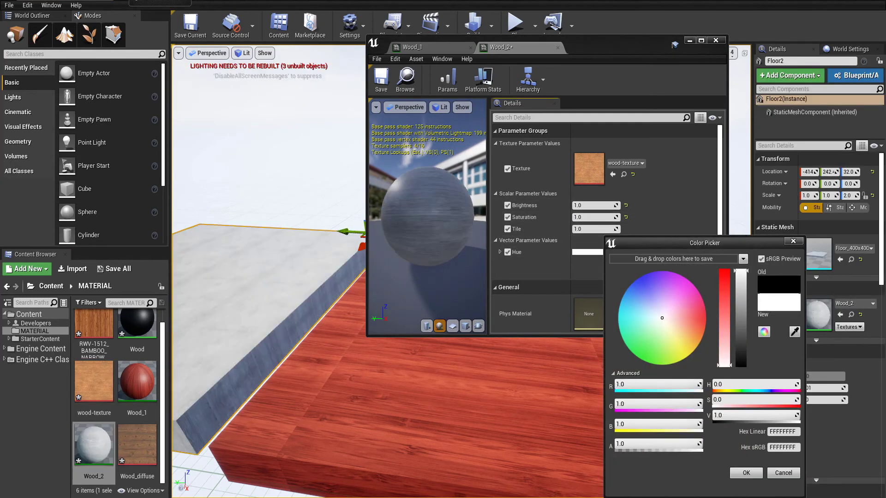
{"action": "left_click", "coordinate": [746, 472]}
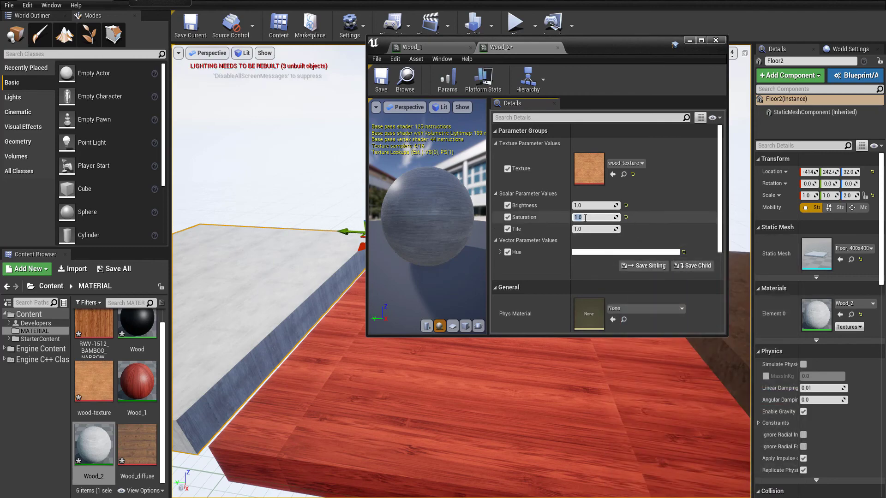
{"action": "right_click_drag", "start_coordinate": [461, 415], "coordinate": [461, 406]}
{"action": "key", "text": "f"}
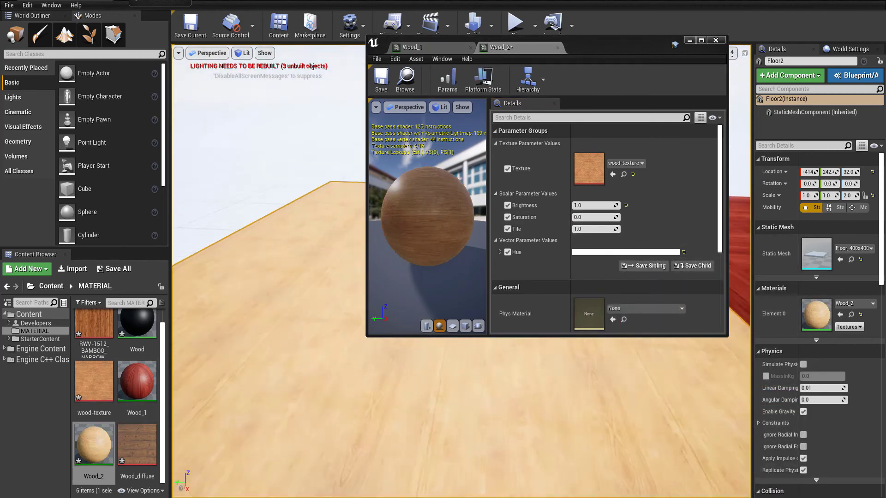
{"action": "left_click_drag", "start_coordinate": [595, 205], "coordinate": [599, 226]}
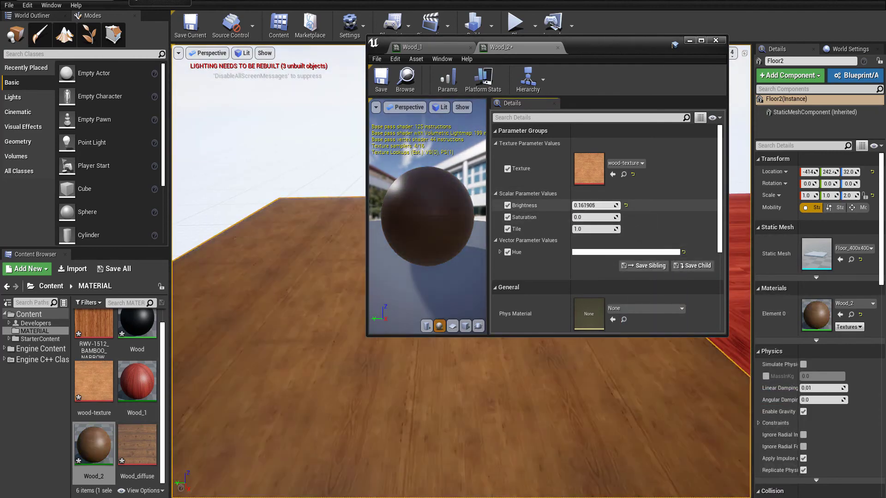
Arrange the Wood_1 and Wood_2 editors in separate windows side by side
{"action": "left_click_drag", "start_coordinate": [600, 48], "coordinate": [252, 44]}
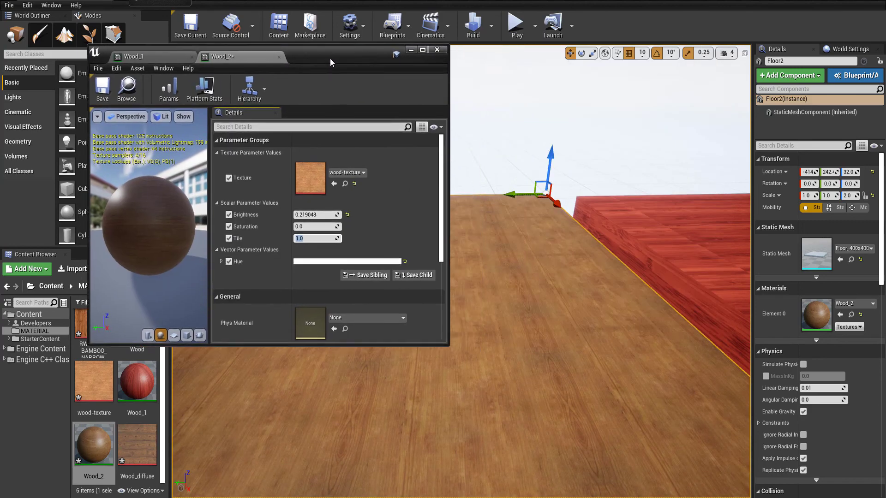
{"action": "left_click_drag", "start_coordinate": [65, 44], "coordinate": [489, 77]}
{"action": "scroll", "coordinate": [331, 374], "scroll_direction": "down", "scroll_amount": 10}
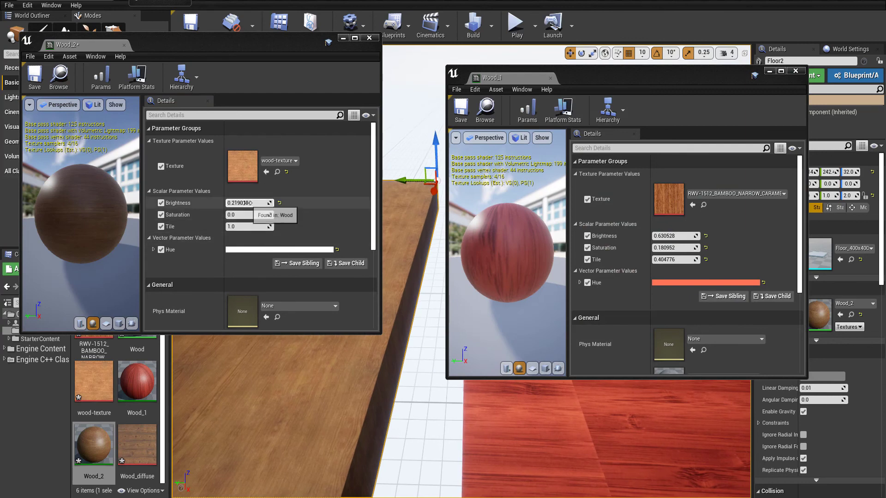
Give Wood_2 Brightness about 0.21 and a pink Hue, and slightly adjust Wood_1's Brightness
{"action": "left_click_drag", "start_coordinate": [247, 203], "coordinate": [243, 203]}
{"action": "left_click", "coordinate": [249, 250]}
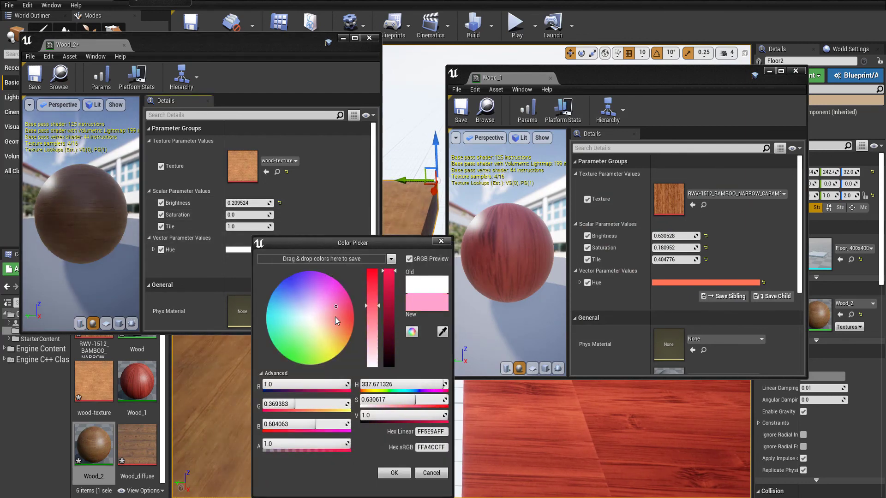
{"action": "left_click_drag", "start_coordinate": [335, 316], "coordinate": [341, 317]}
{"action": "left_click", "coordinate": [394, 473]}
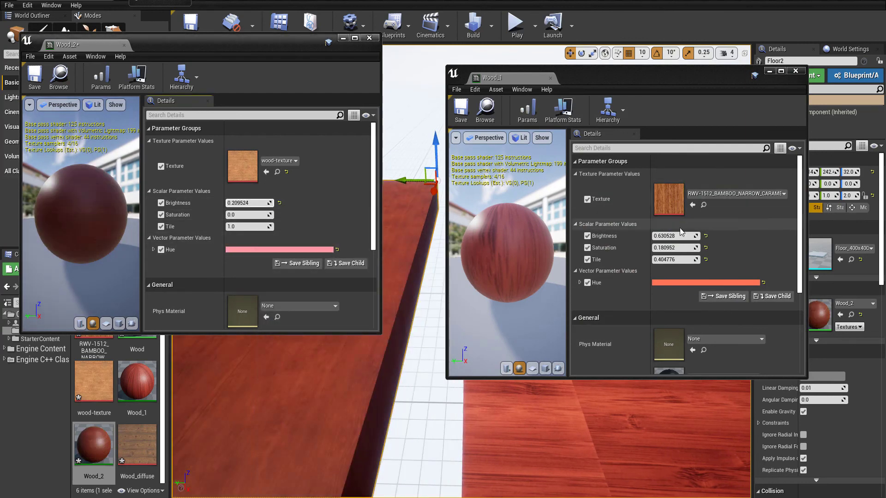
{"action": "left_click_drag", "start_coordinate": [681, 234], "coordinate": [678, 259]}
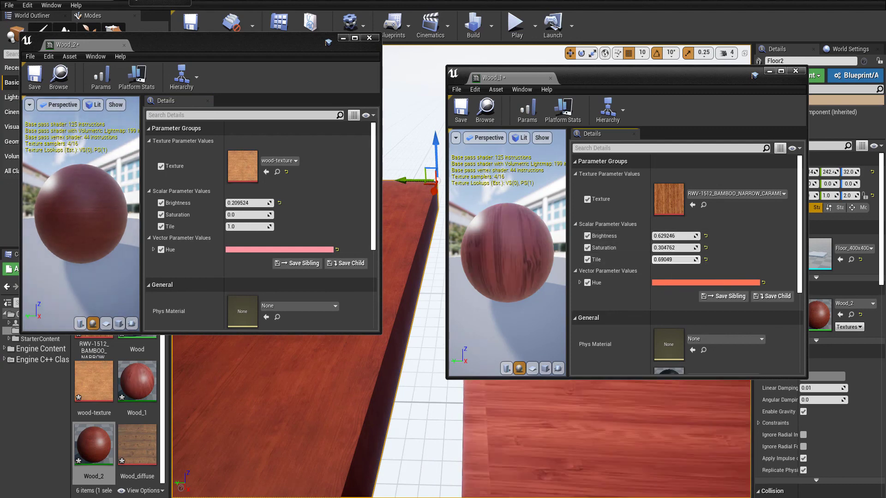